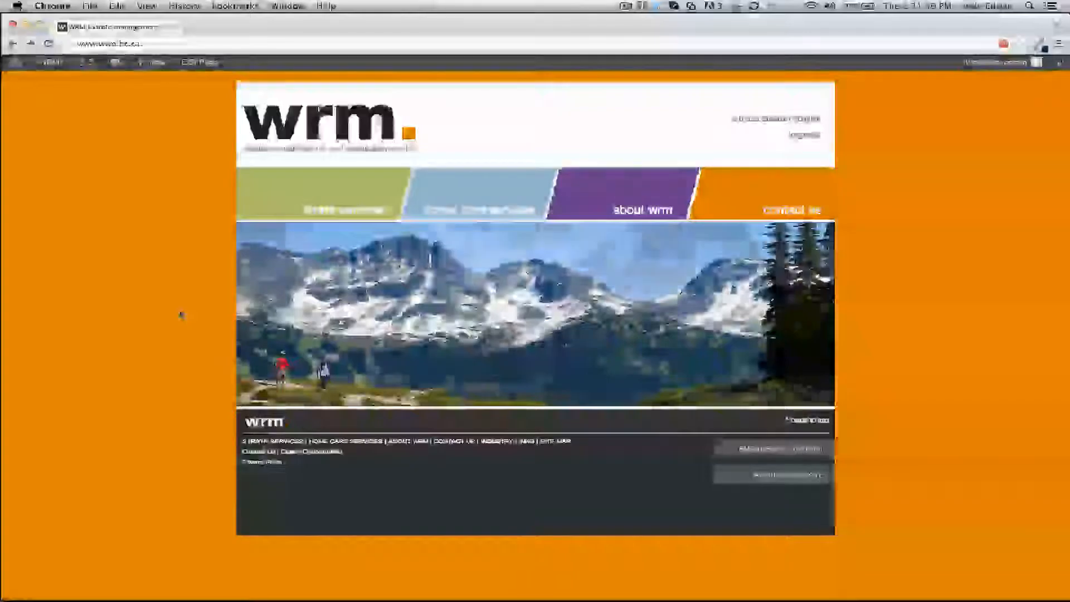
Open the request a quote page under home care services and review the Request a homecare Quote form.
{"action": "mouse_move", "coordinate": [497, 205]}
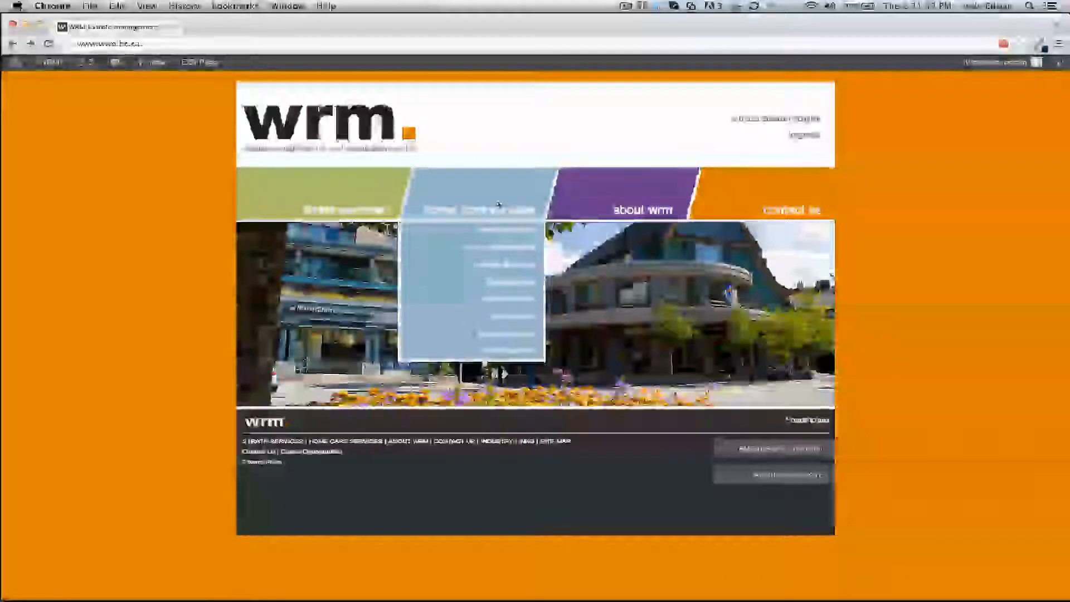
{"action": "left_click", "coordinate": [518, 306]}
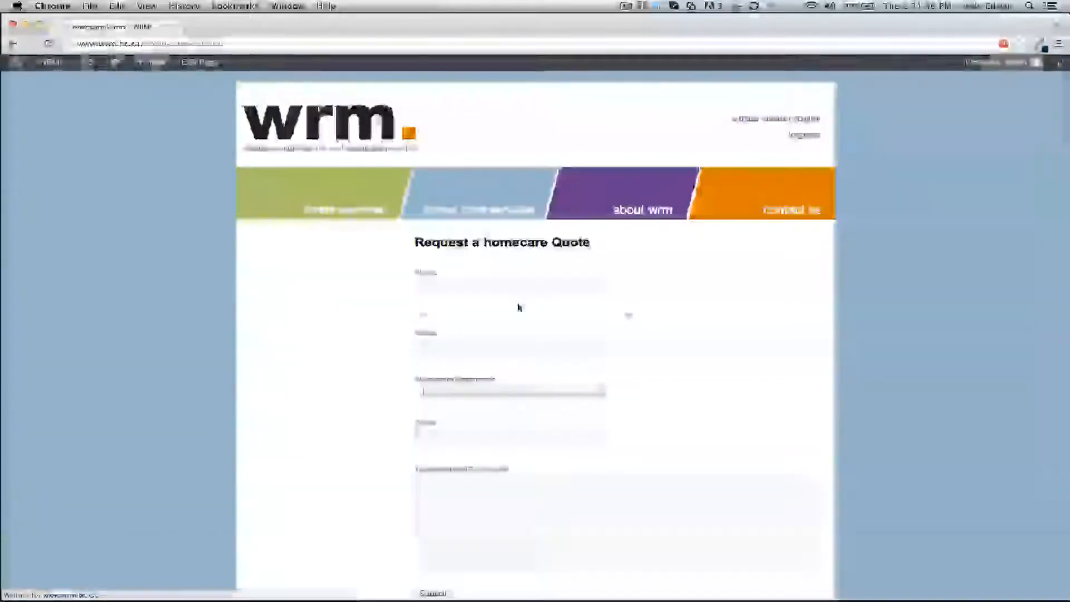
{"action": "scroll", "coordinate": [821, 259], "scroll_direction": "down", "scroll_amount": 2}
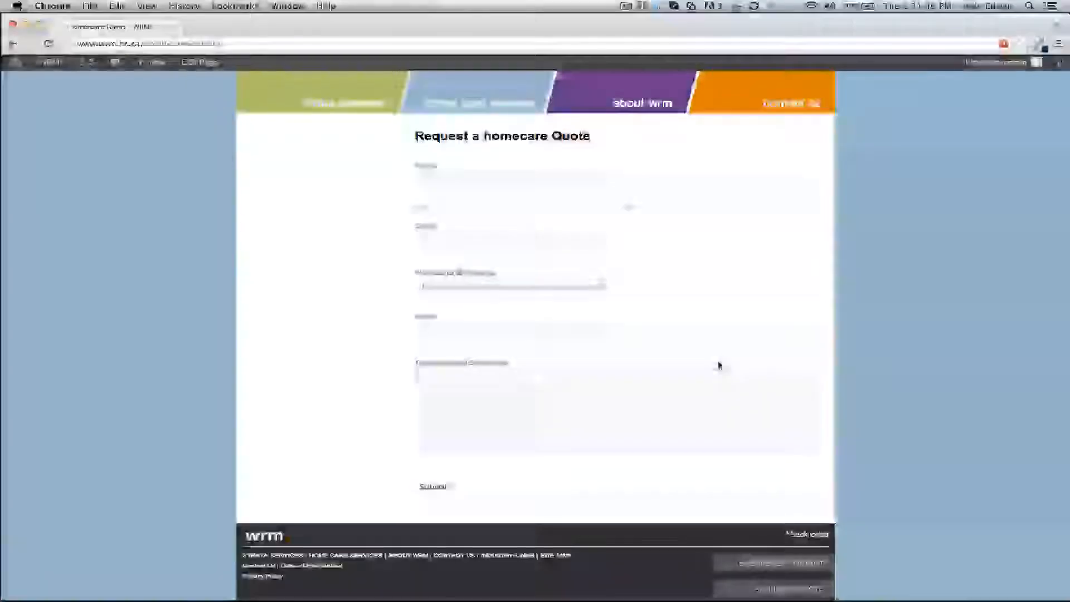
{"action": "scroll", "coordinate": [716, 273], "scroll_direction": "up", "scroll_amount": 2}
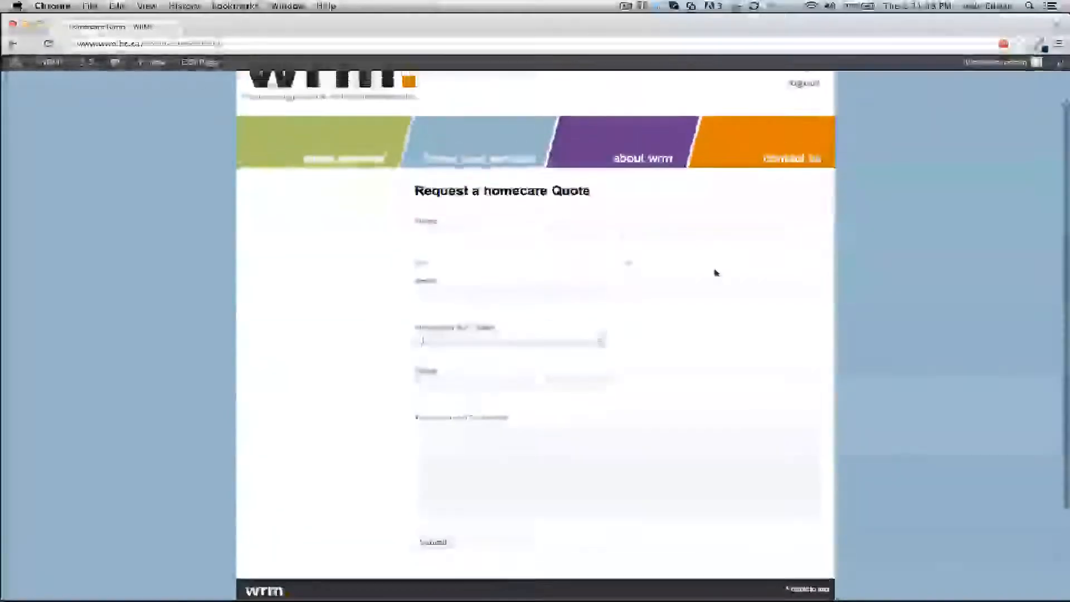
{"action": "scroll", "coordinate": [718, 273], "scroll_direction": "down", "scroll_amount": 2}
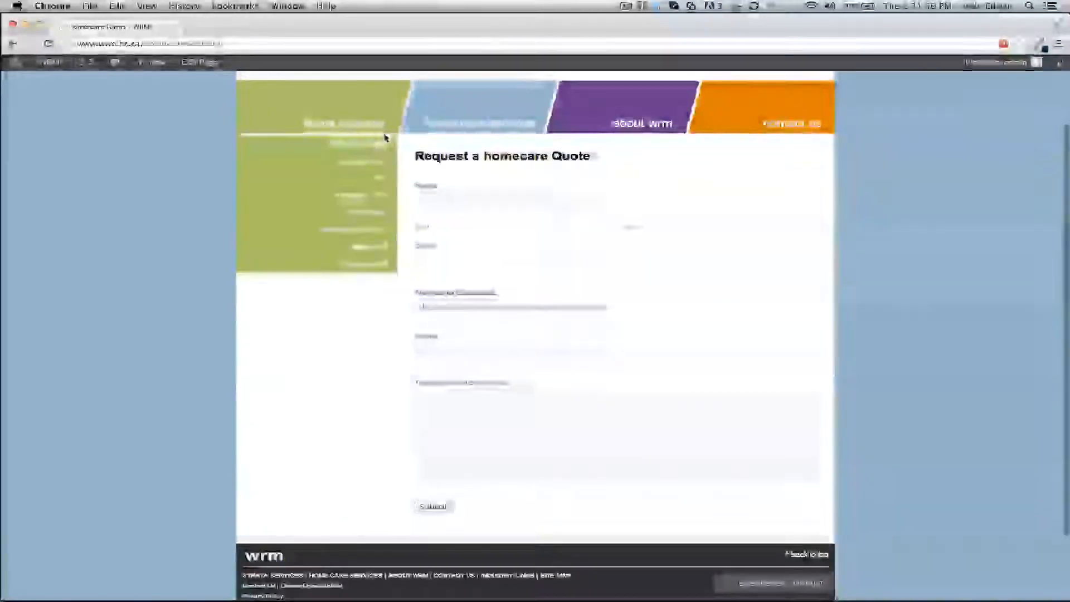
Edit the page and open its Request a homecare Quote form in the Form Editor with its form settings shown.
{"action": "left_click", "coordinate": [196, 63]}
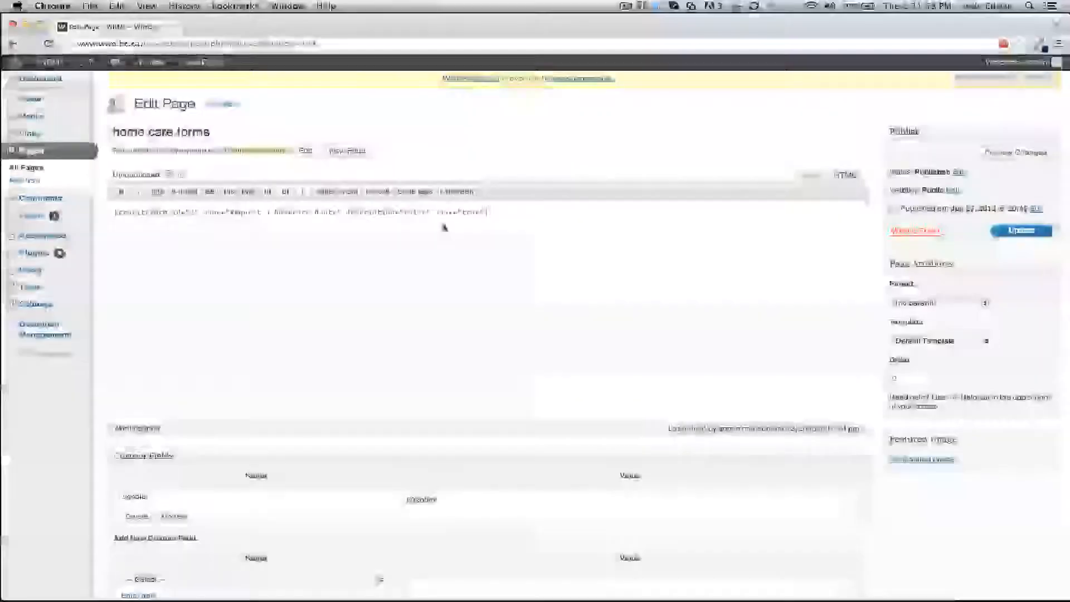
{"action": "left_click", "coordinate": [32, 221]}
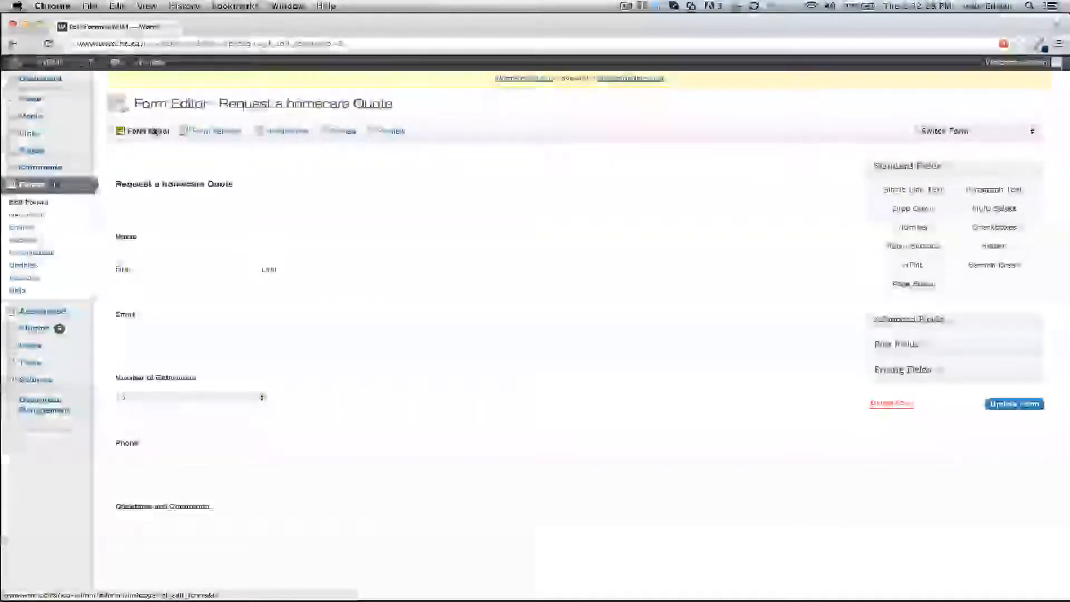
{"action": "left_click", "coordinate": [181, 134]}
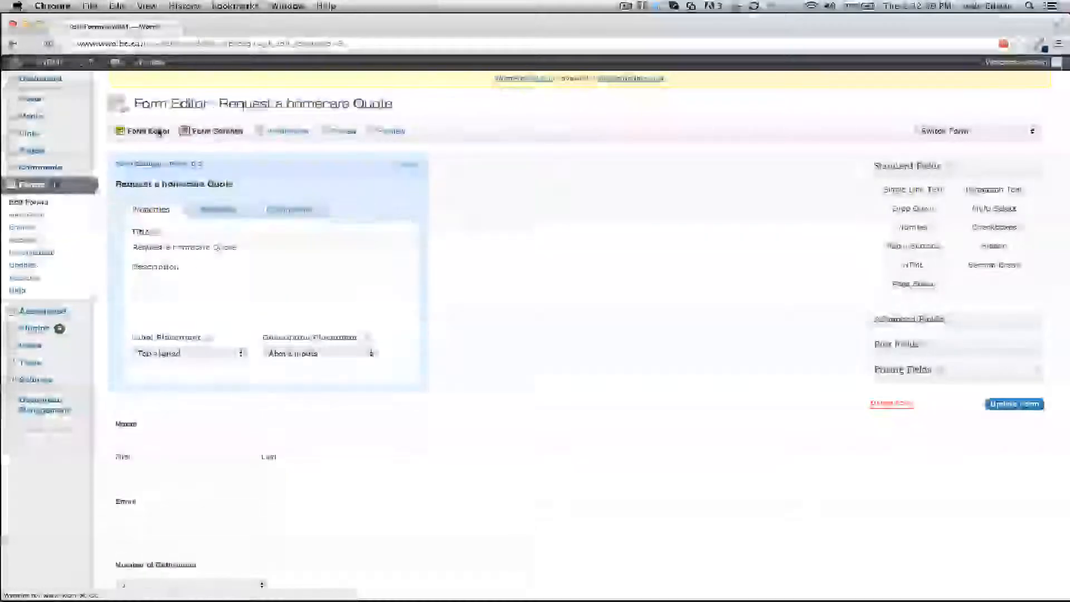
{"action": "left_click", "coordinate": [180, 134]}
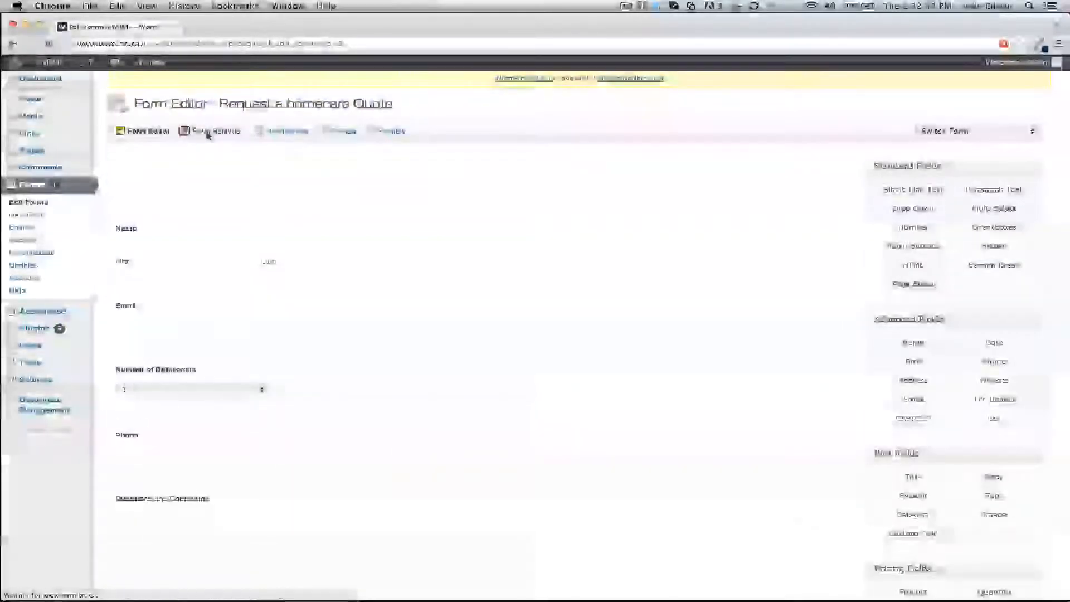
{"action": "left_click", "coordinate": [210, 133]}
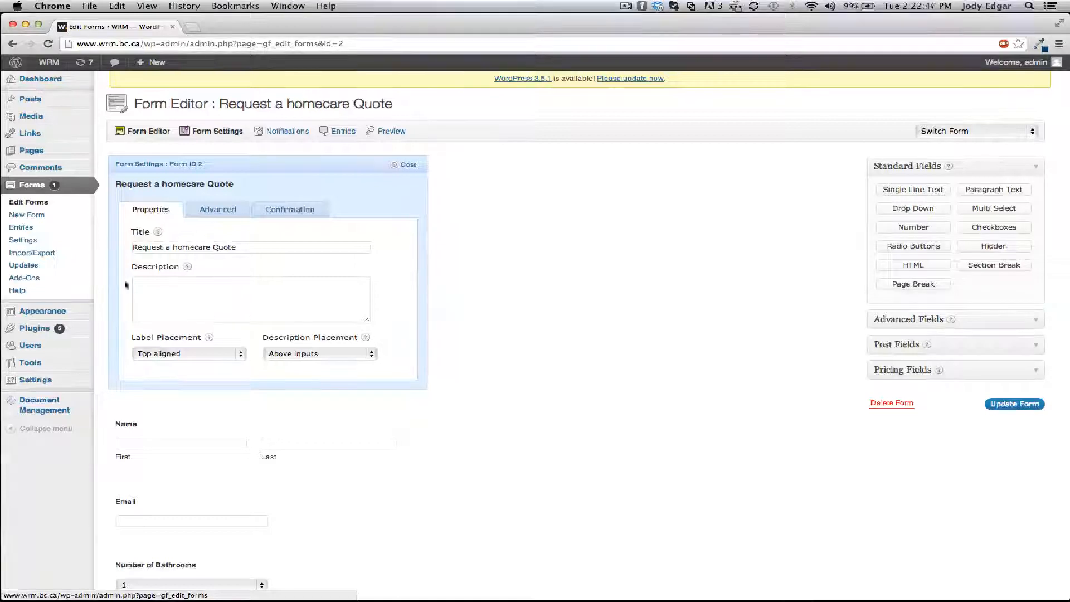
Review the form's description placement options and its Advanced and Confirmation settings.
{"action": "left_click", "coordinate": [370, 355]}
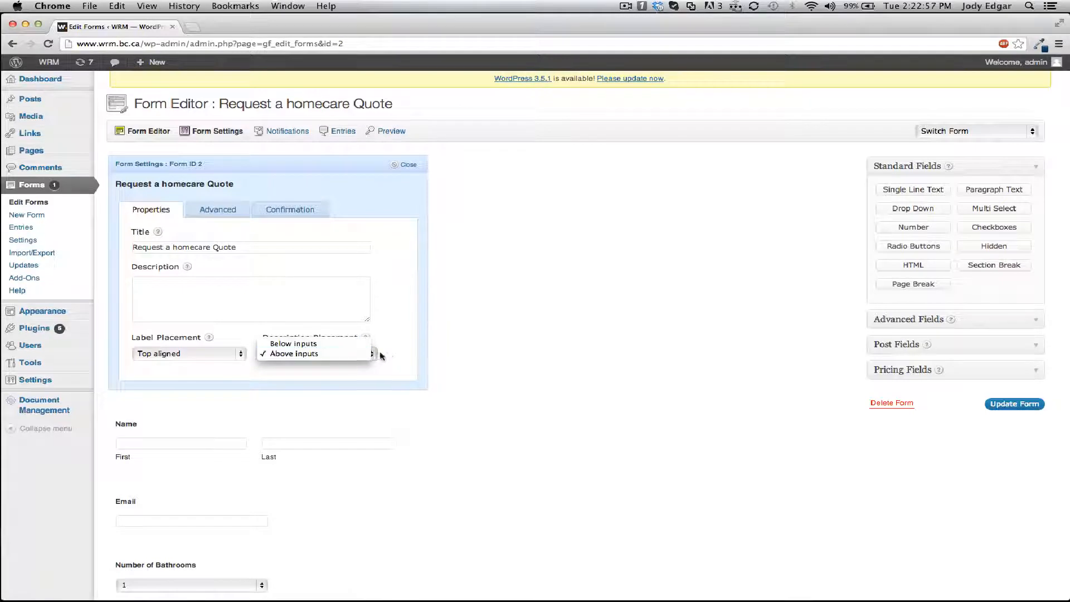
{"action": "left_click", "coordinate": [389, 356]}
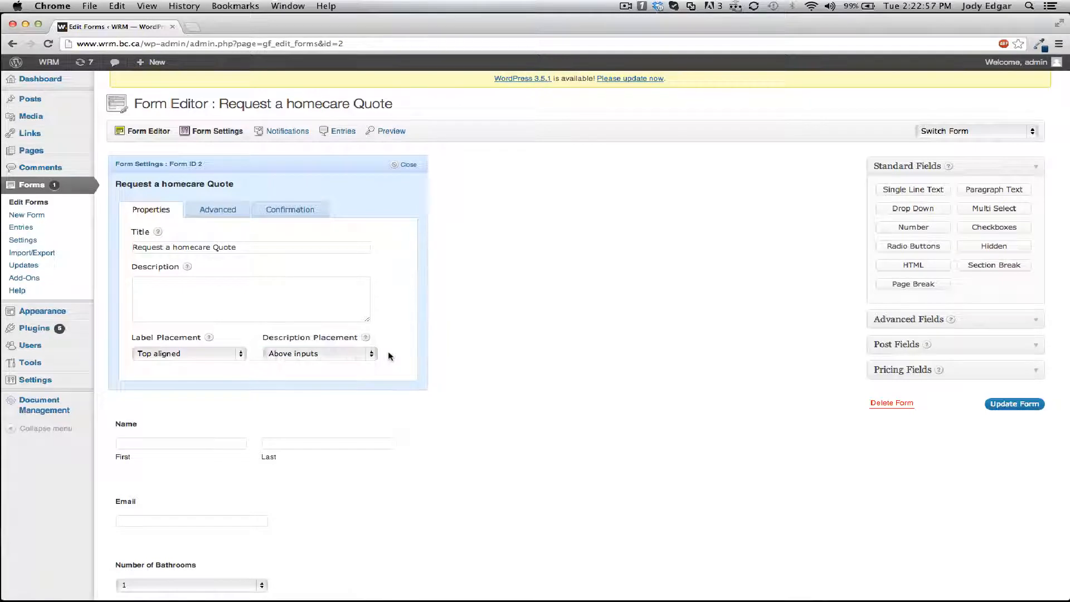
{"action": "left_click", "coordinate": [227, 216]}
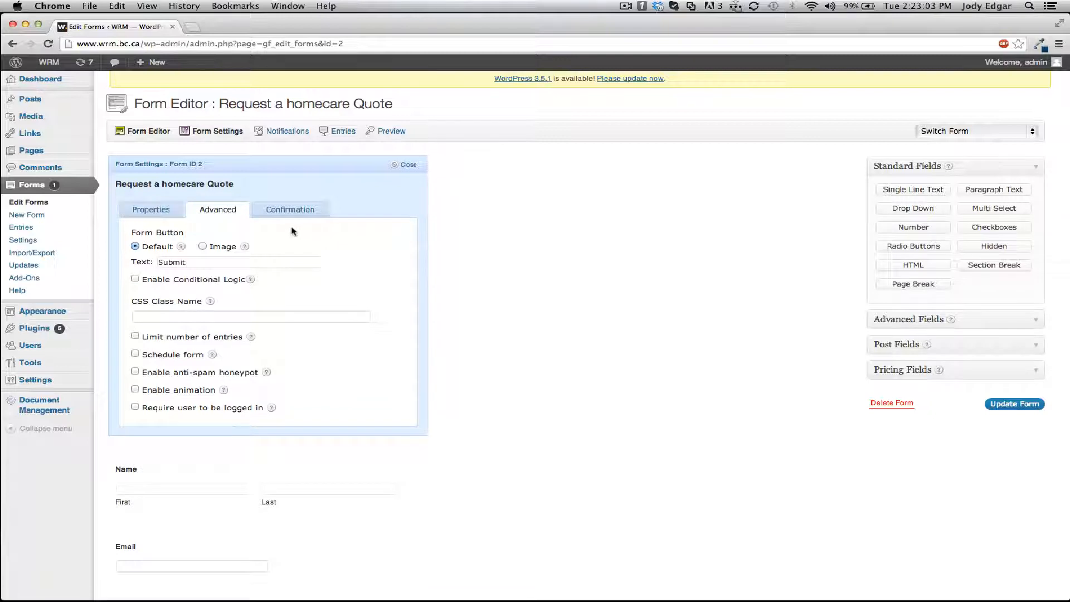
{"action": "left_click", "coordinate": [296, 213]}
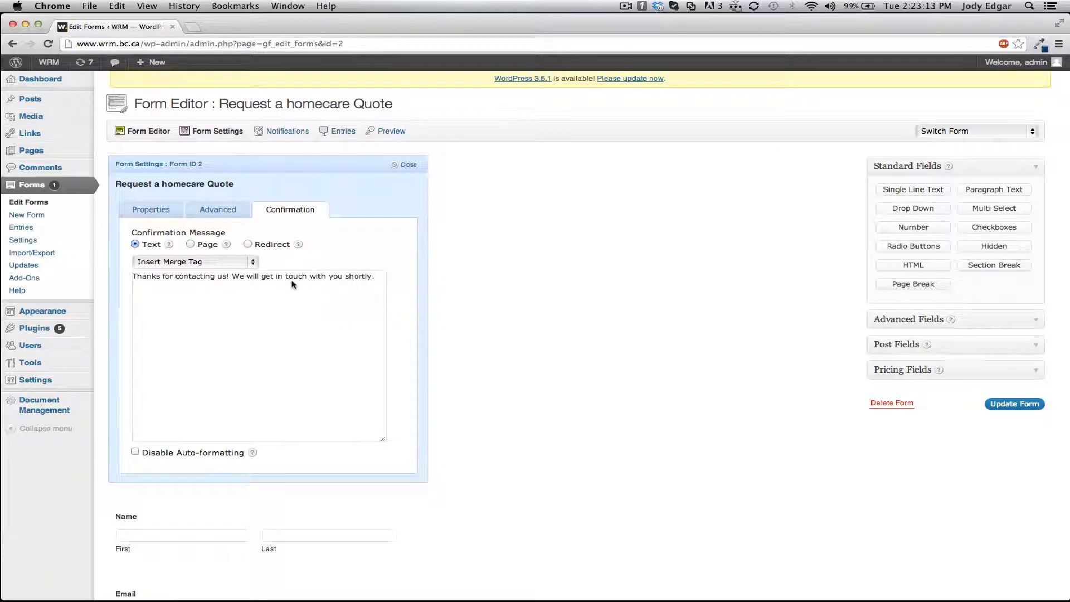
Examine the Page and Redirect confirmation options, switch back to the Text confirmation, and close the form settings.
{"action": "left_click", "coordinate": [190, 244]}
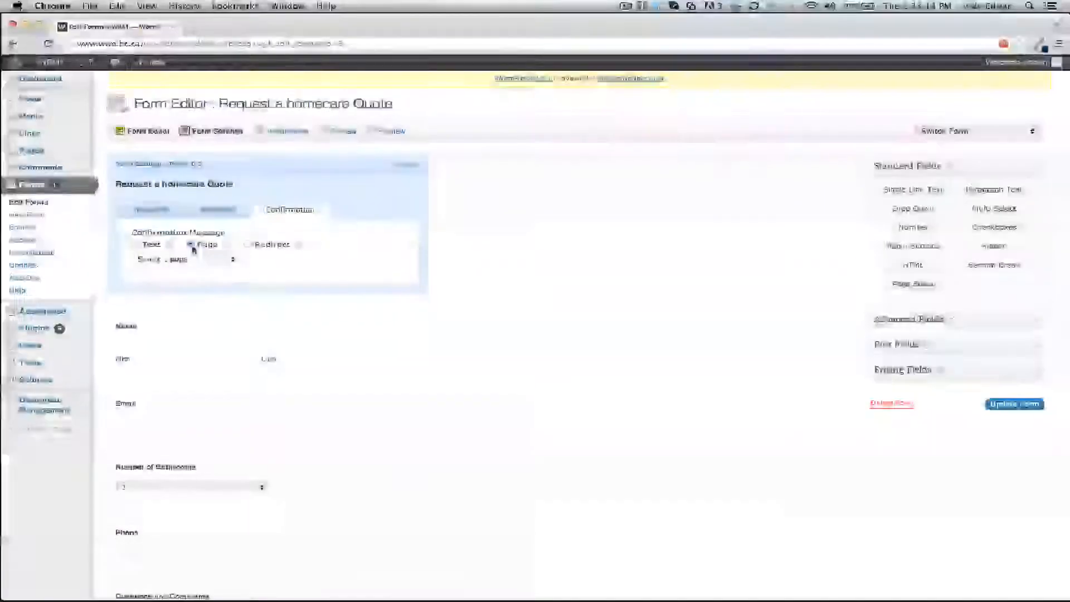
{"action": "left_click", "coordinate": [239, 259]}
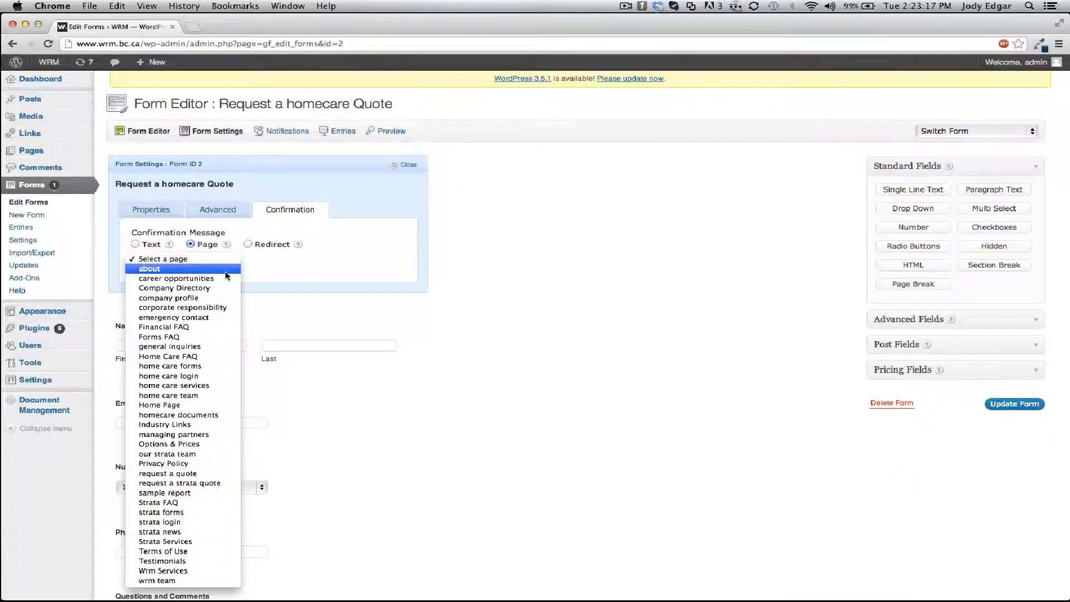
{"action": "left_click", "coordinate": [265, 271]}
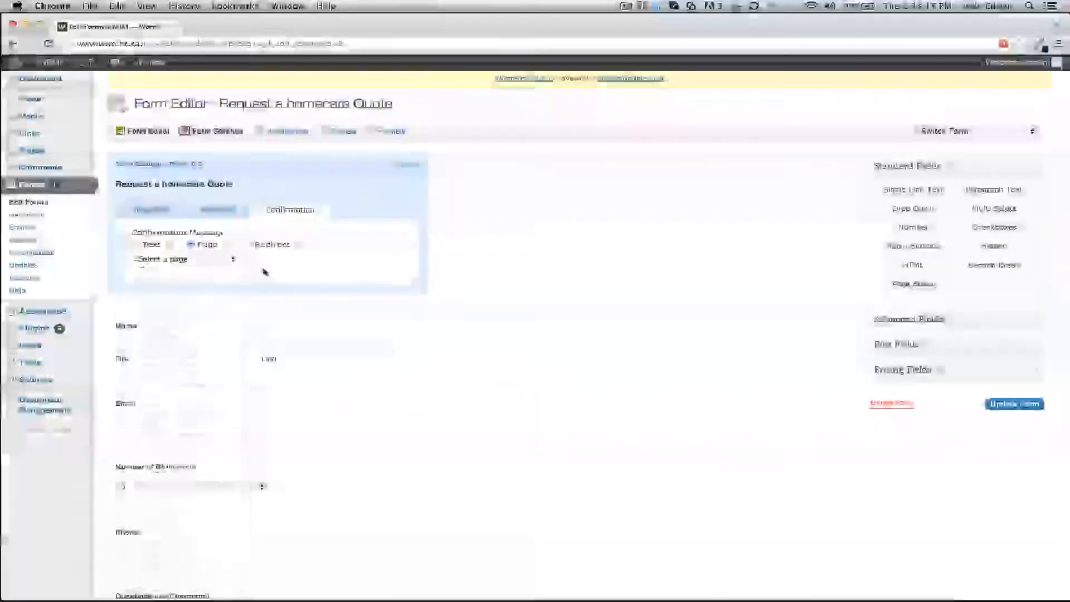
{"action": "left_click", "coordinate": [247, 244]}
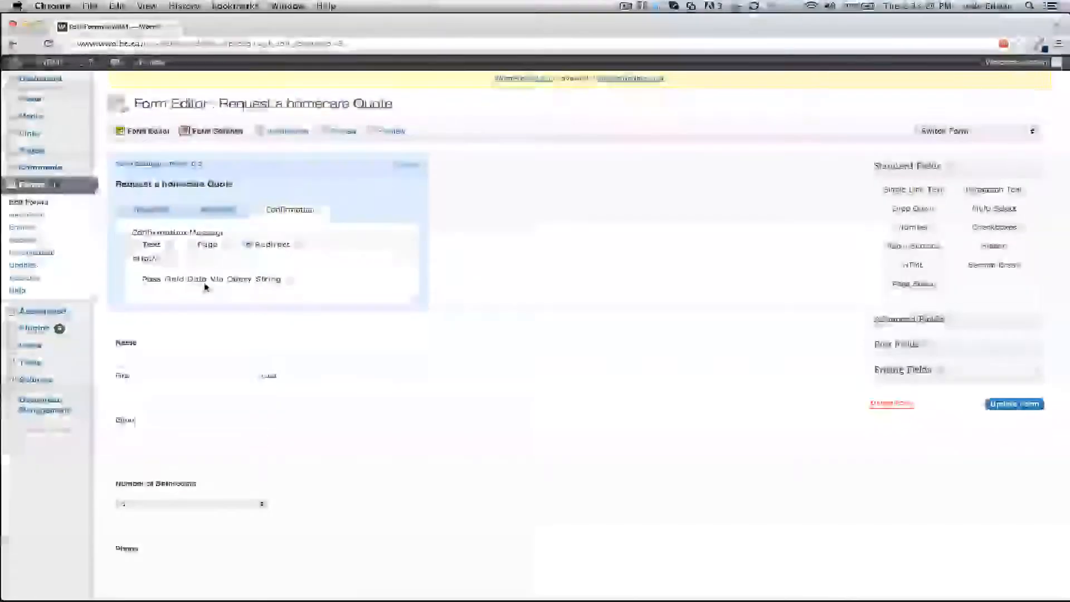
{"action": "left_click", "coordinate": [140, 244]}
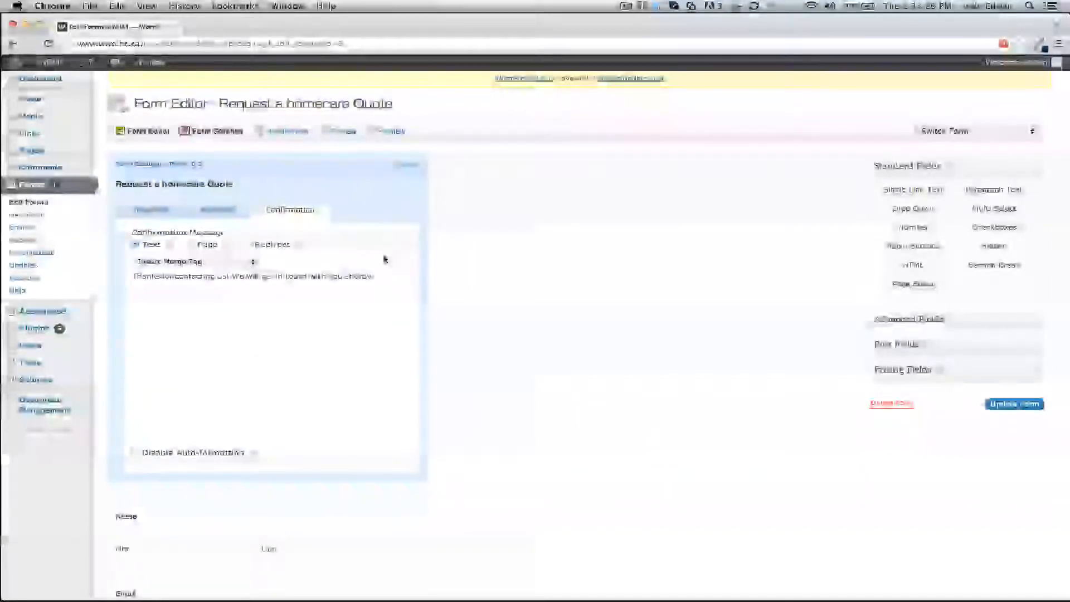
{"action": "left_click", "coordinate": [410, 166]}
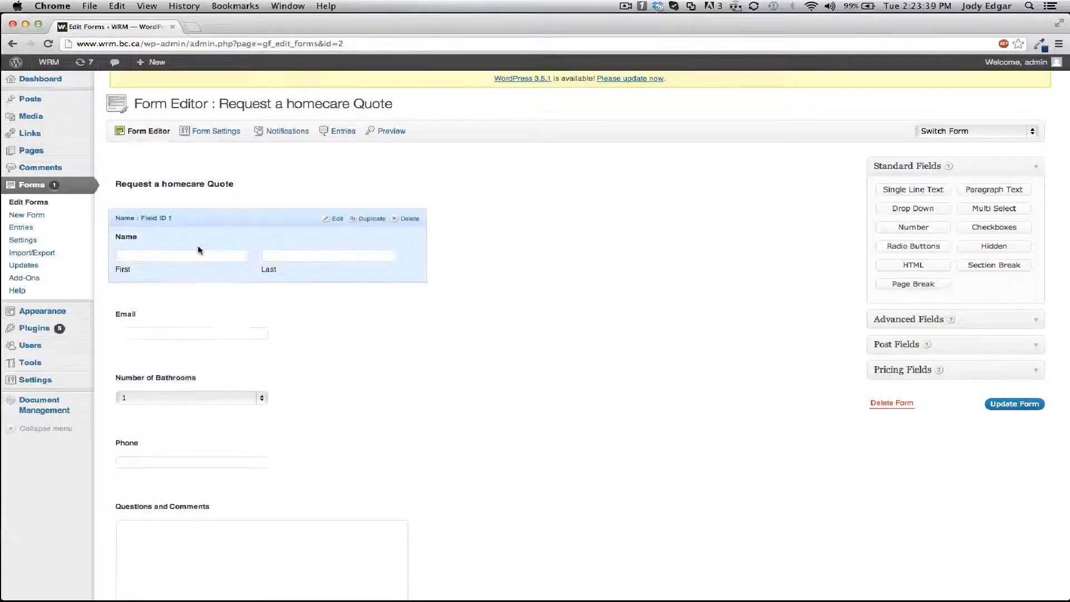
Inspect the Name and Email field settings, including the Email field's Advanced tab.
{"action": "left_click", "coordinate": [198, 246]}
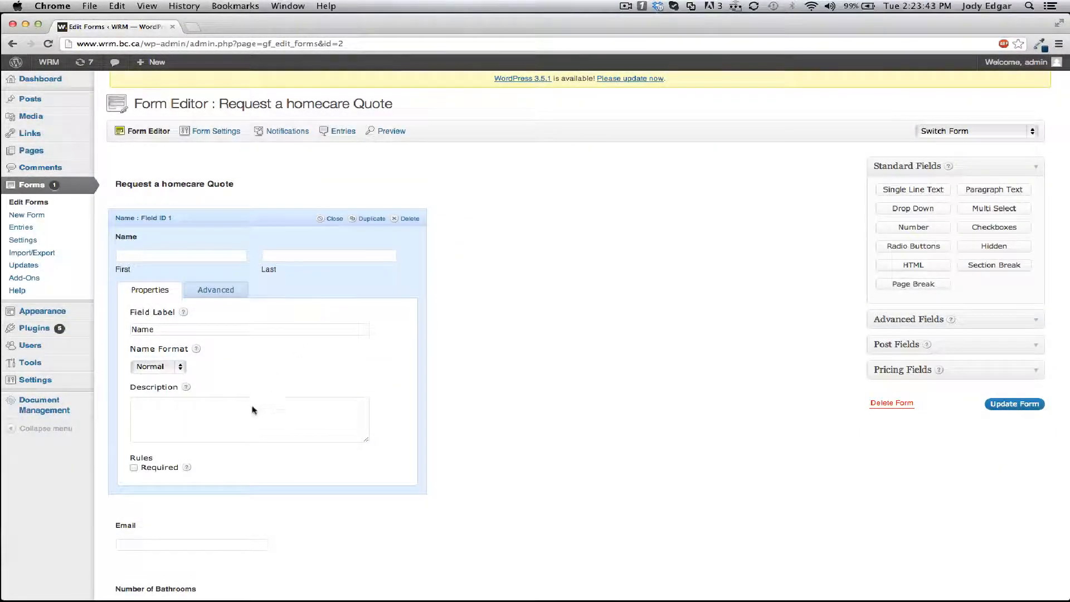
{"action": "left_click", "coordinate": [237, 224]}
{"action": "left_click", "coordinate": [195, 322]}
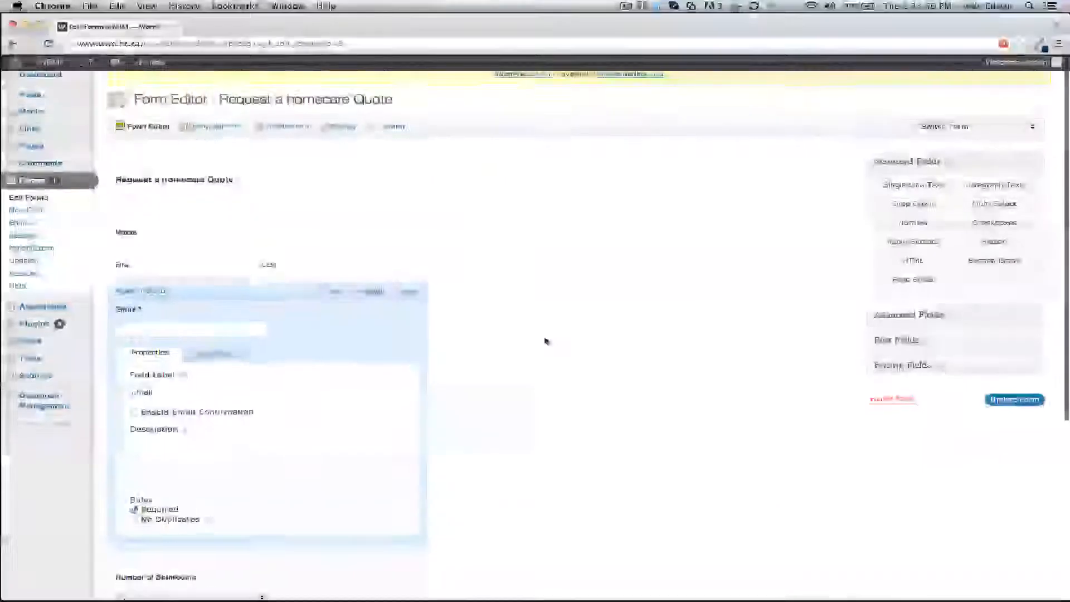
{"action": "scroll", "coordinate": [544, 339], "scroll_direction": "down", "scroll_amount": 3}
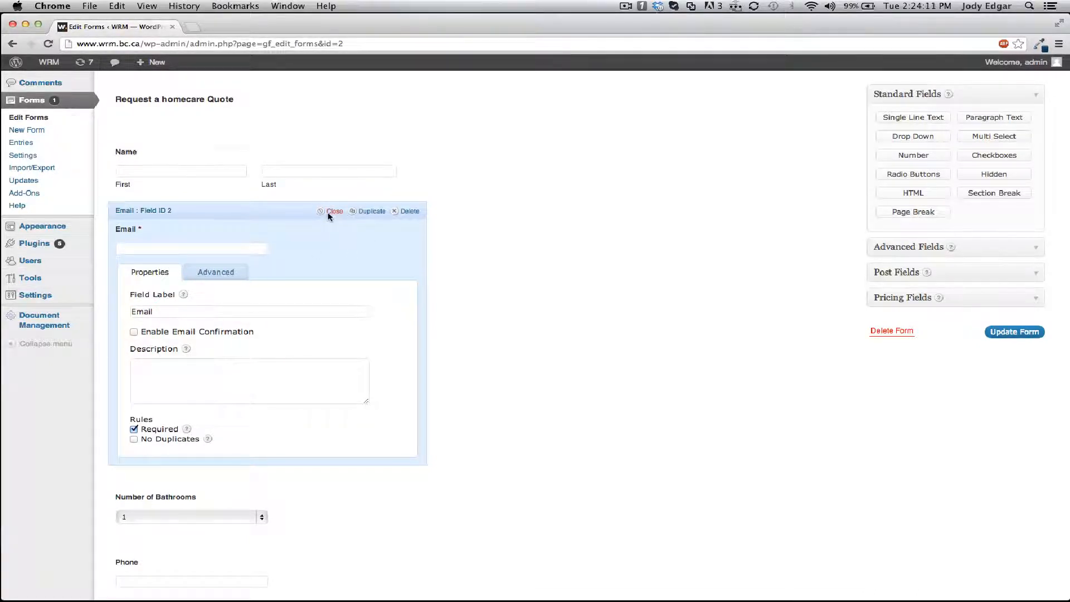
{"action": "left_click", "coordinate": [224, 274]}
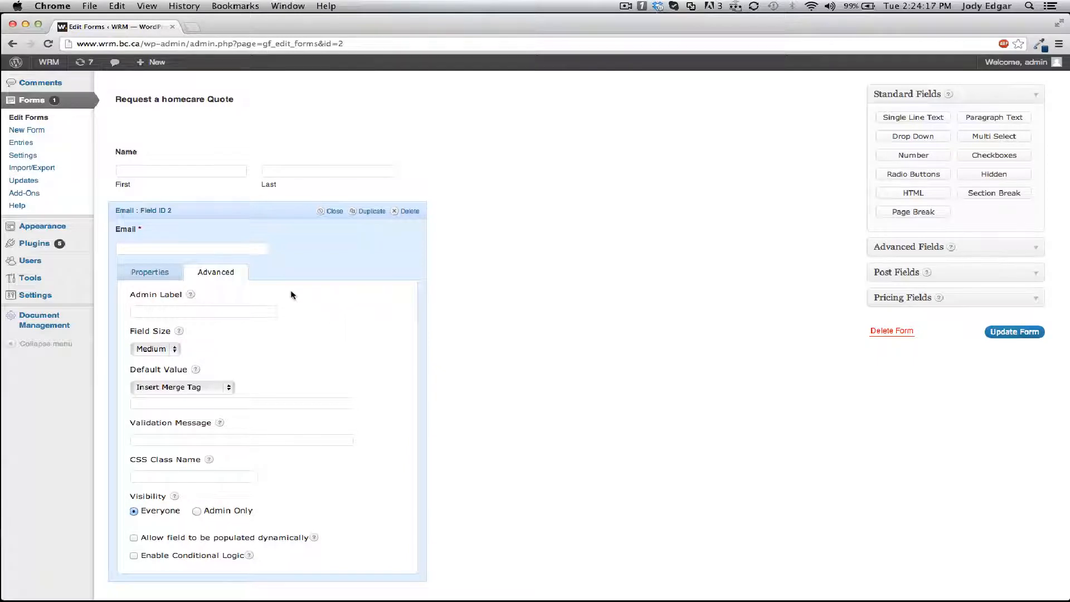
{"action": "left_click", "coordinate": [157, 274]}
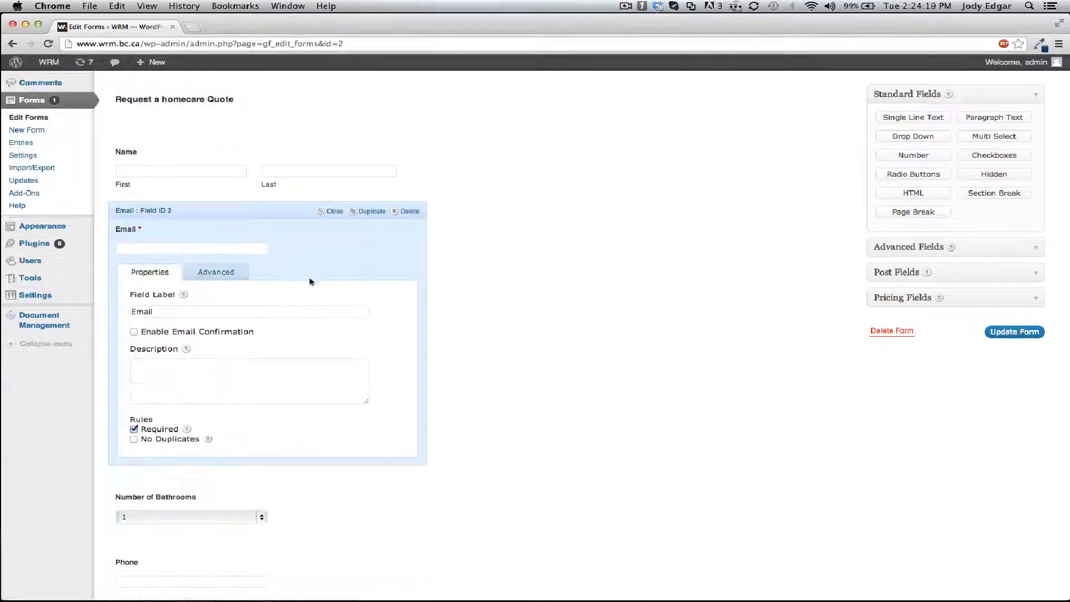
{"action": "left_click", "coordinate": [335, 211]}
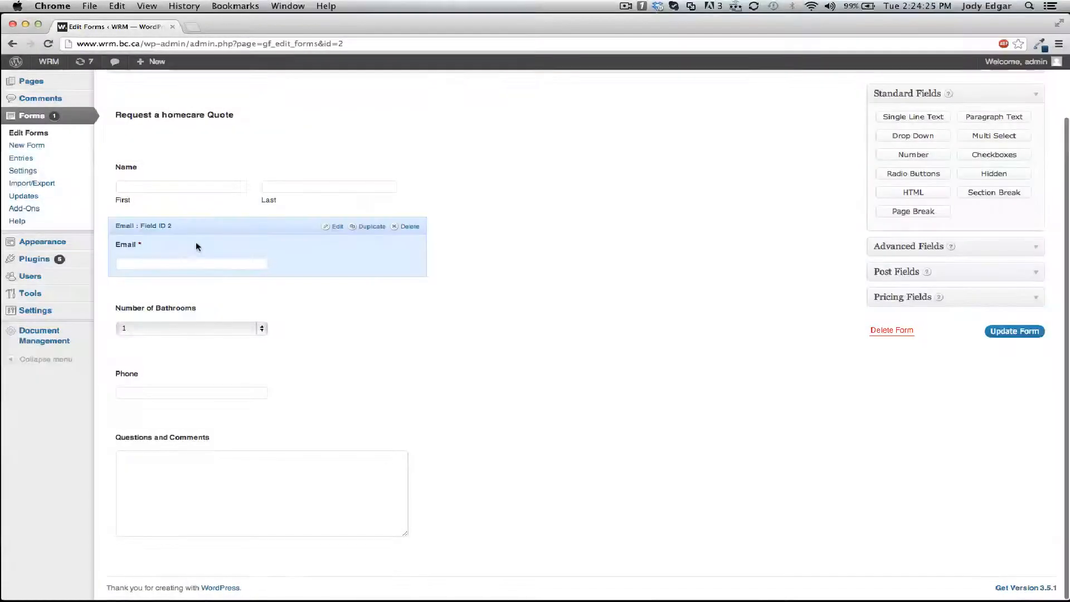
{"action": "left_click", "coordinate": [191, 233]}
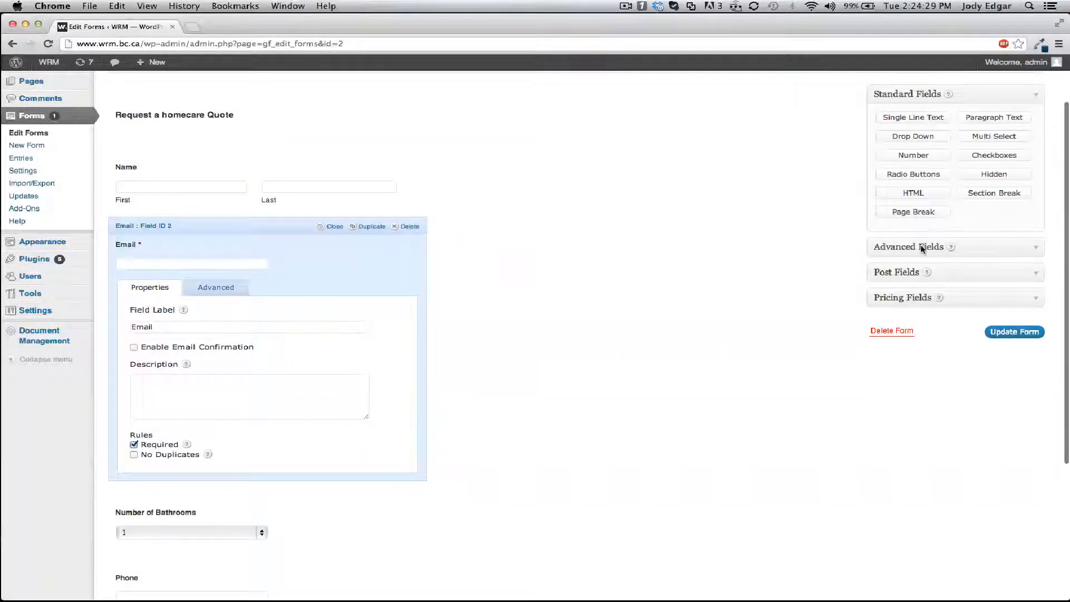
Browse the Standard, Advanced, Post and Pricing field groups available for the form.
{"action": "left_click", "coordinate": [922, 96]}
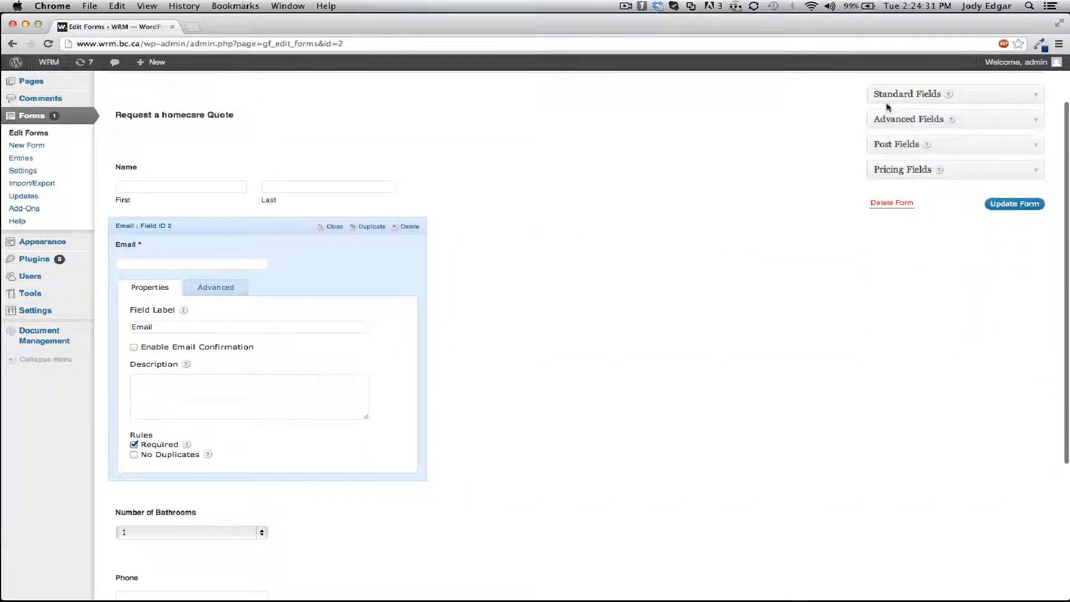
{"action": "left_click", "coordinate": [916, 96]}
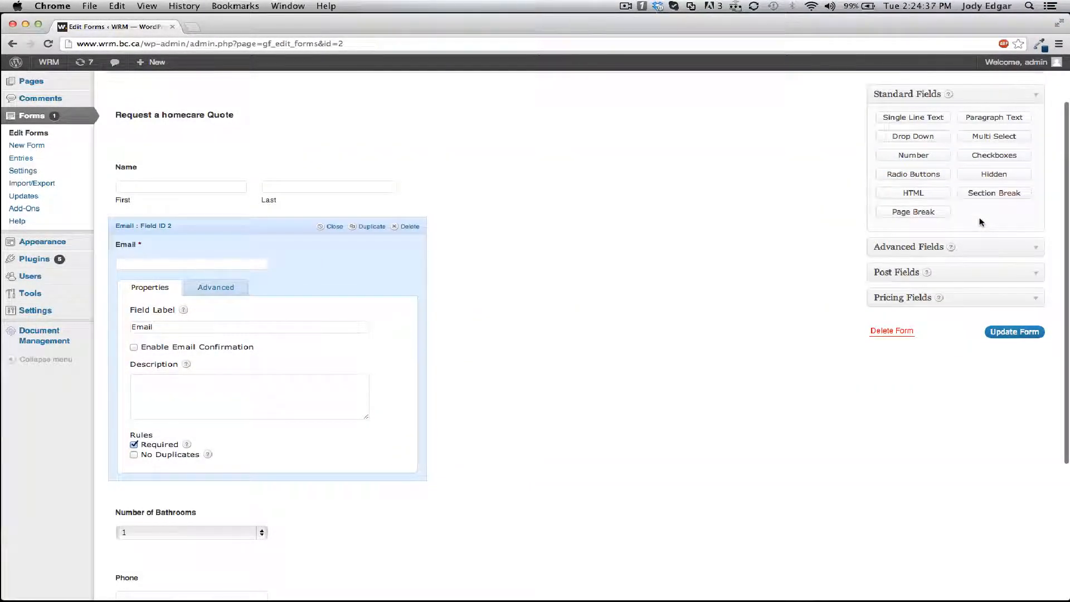
{"action": "left_click", "coordinate": [971, 94]}
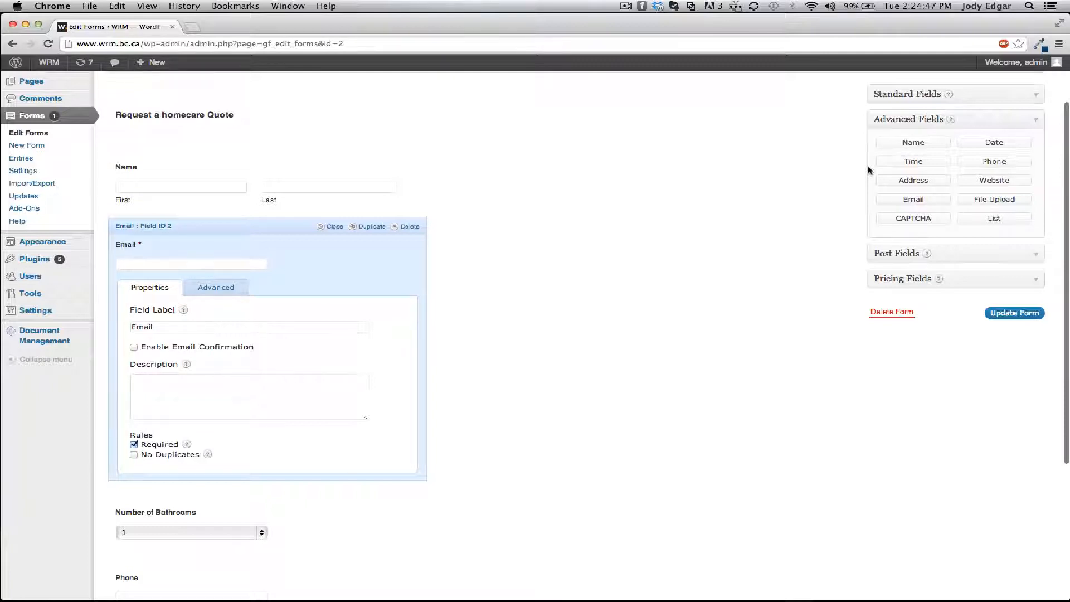
{"action": "left_click", "coordinate": [906, 119]}
{"action": "left_click", "coordinate": [910, 144]}
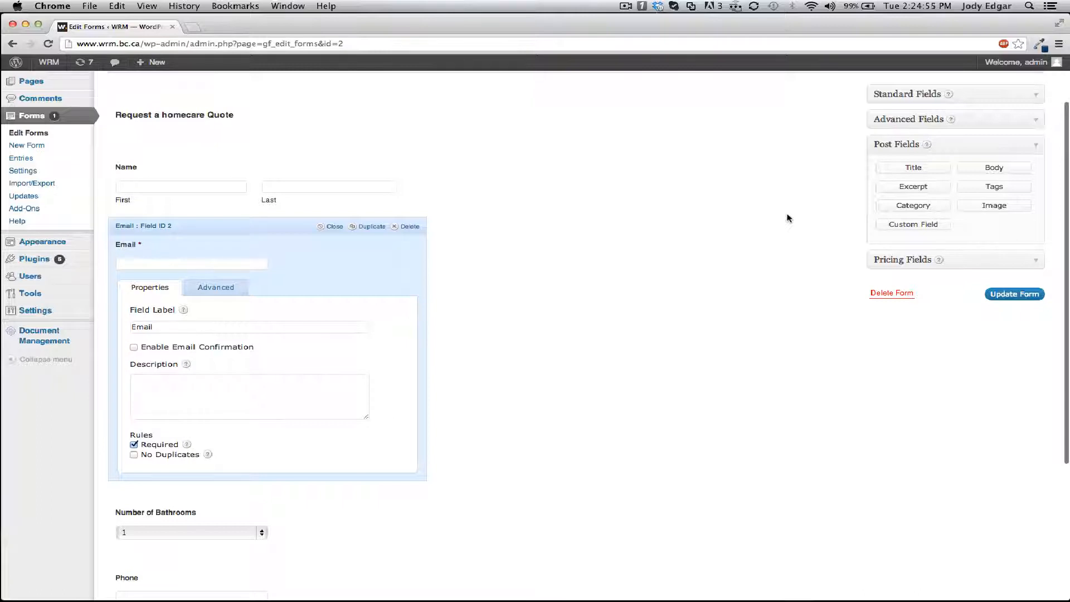
{"action": "left_click", "coordinate": [904, 146]}
{"action": "left_click", "coordinate": [896, 172]}
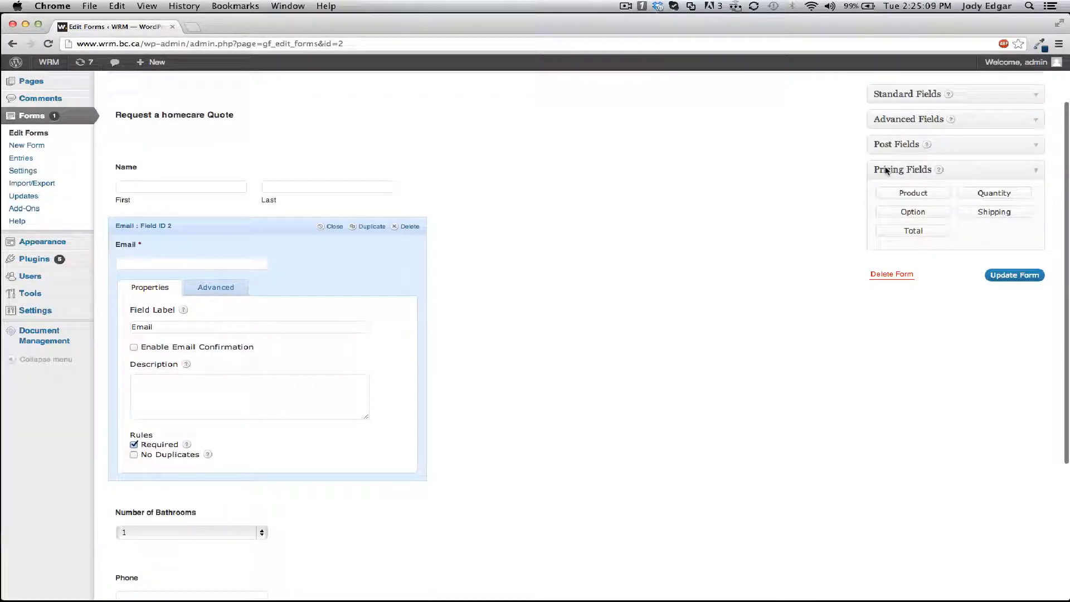
{"action": "left_click", "coordinate": [907, 168]}
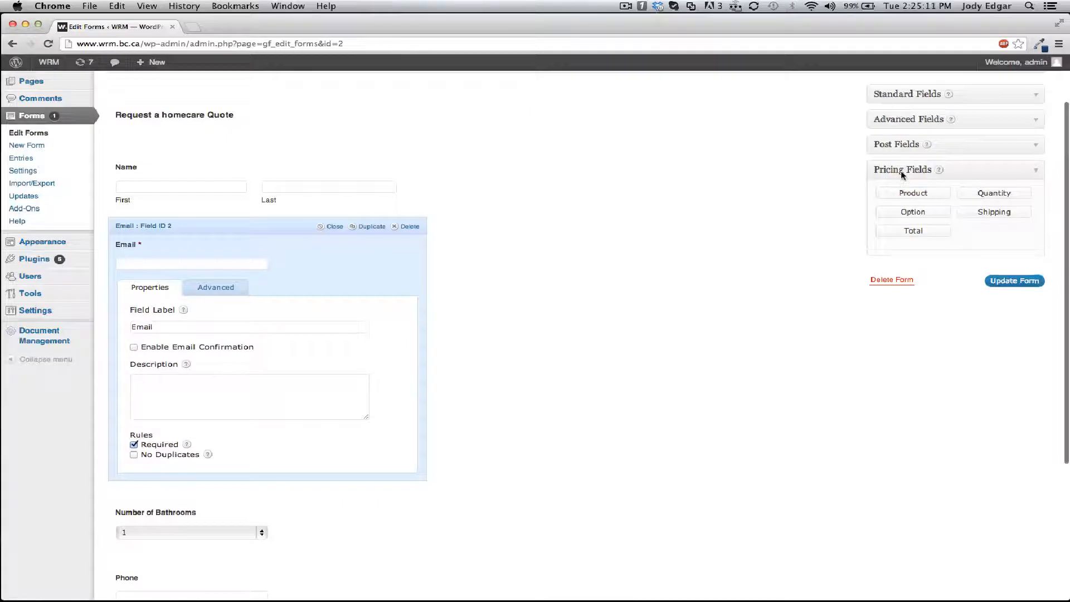
Add an Address field from the advanced fields, place it directly below Email, and open its properties.
{"action": "left_click", "coordinate": [895, 123]}
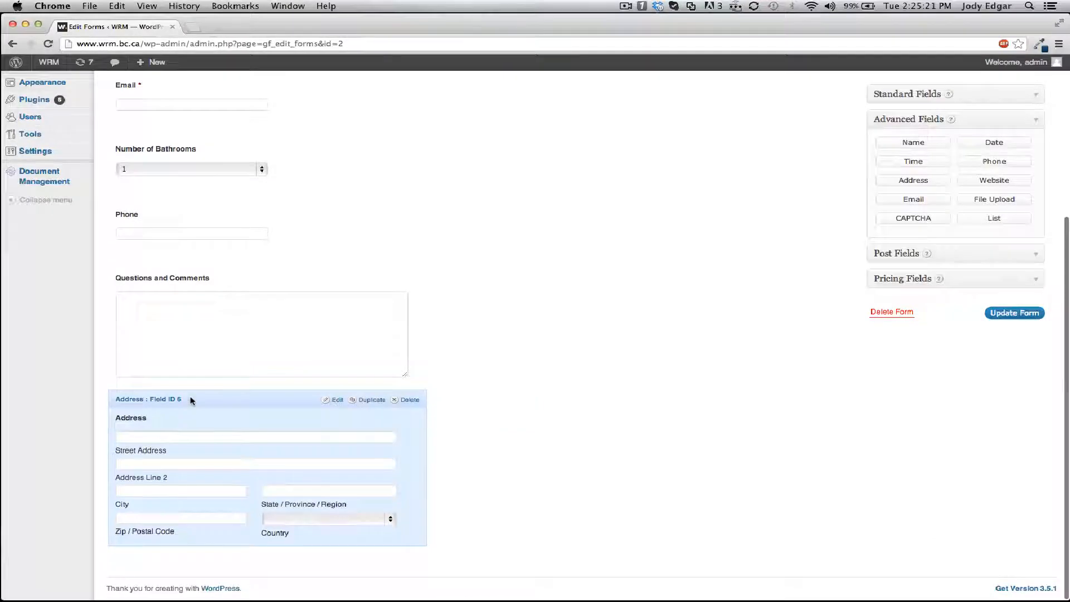
{"action": "left_click_drag", "start_coordinate": [190, 399], "coordinate": [220, 195]}
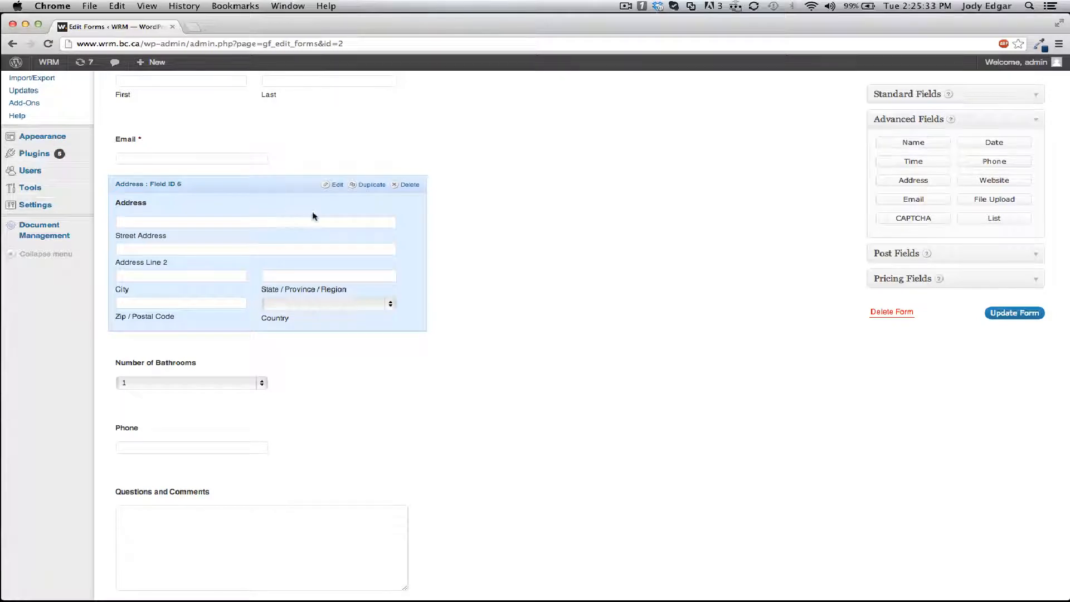
{"action": "left_click", "coordinate": [335, 185]}
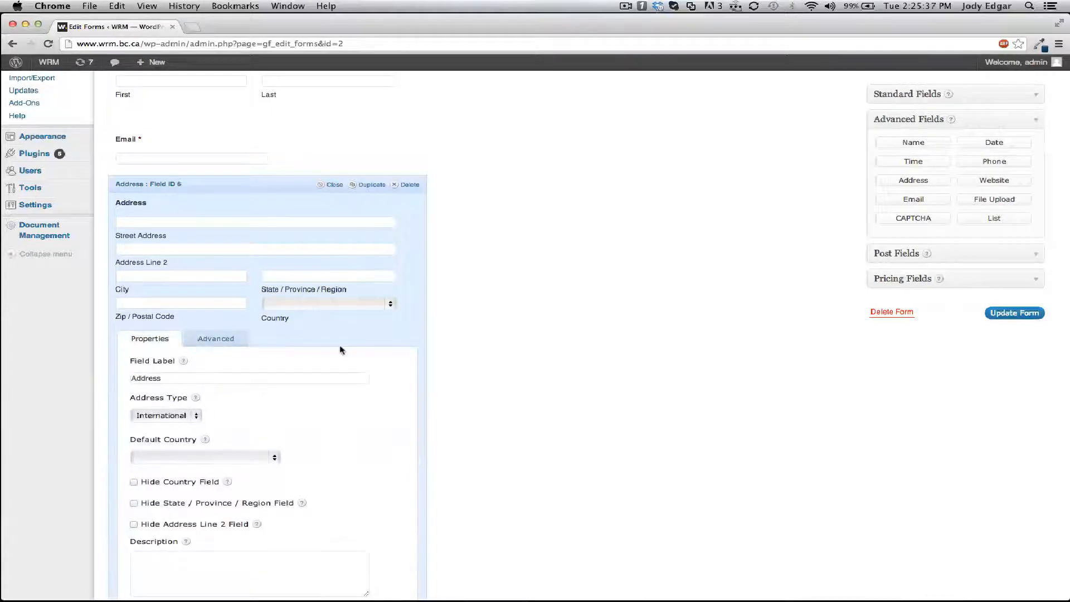
Set the Address field's type to Canadian with British Columbia as the default province.
{"action": "scroll", "coordinate": [340, 350], "scroll_direction": "down", "scroll_amount": 3}
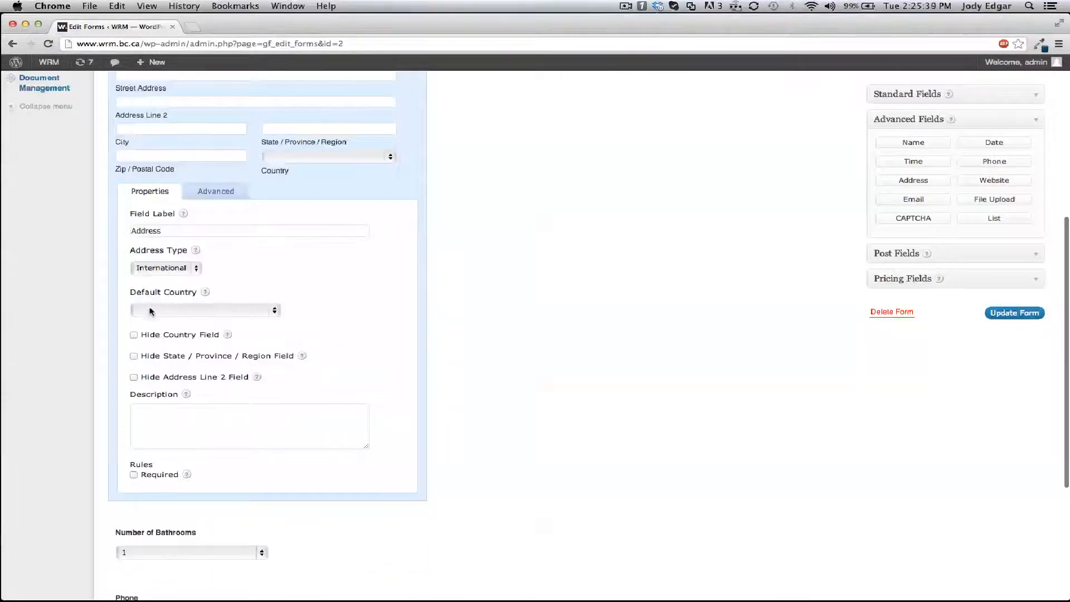
{"action": "left_click", "coordinate": [166, 268]}
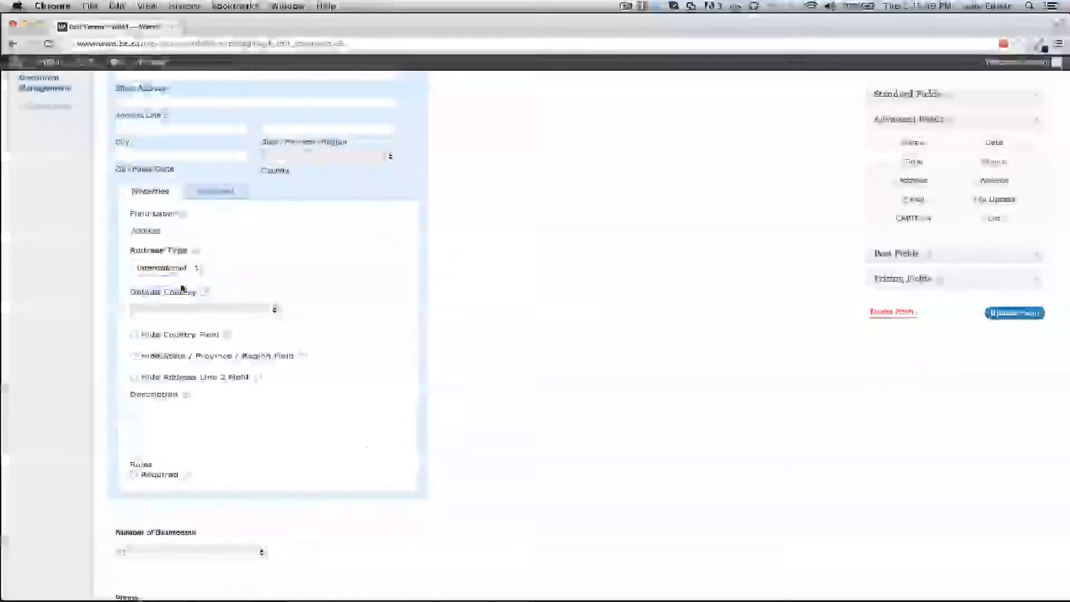
{"action": "left_click", "coordinate": [239, 309]}
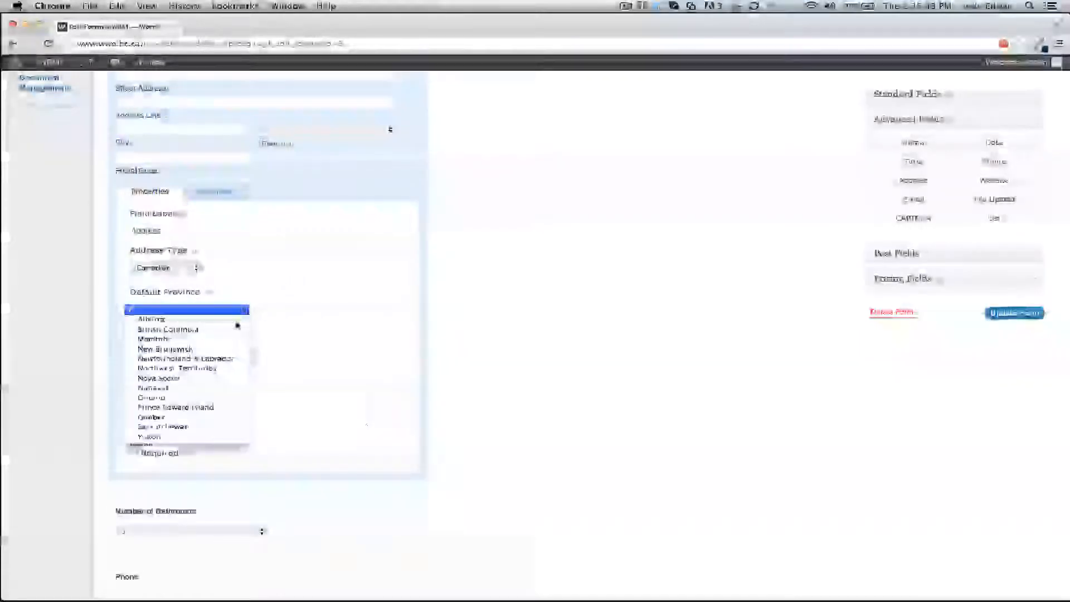
{"action": "left_click", "coordinate": [231, 330]}
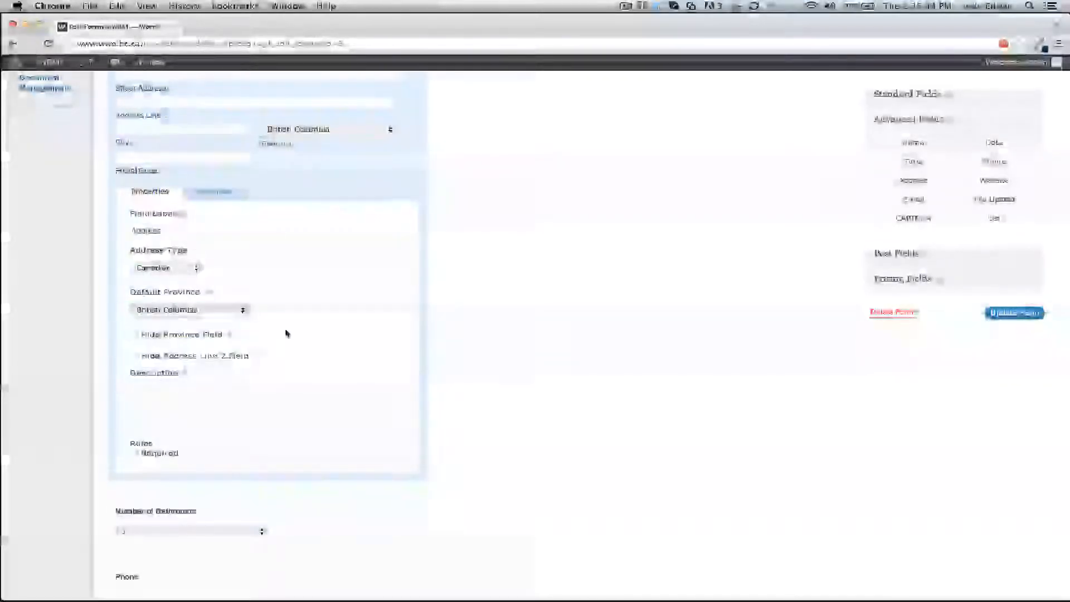
Hide the Province and Address Line 2 sub-fields of the Address field.
{"action": "left_click", "coordinate": [135, 335]}
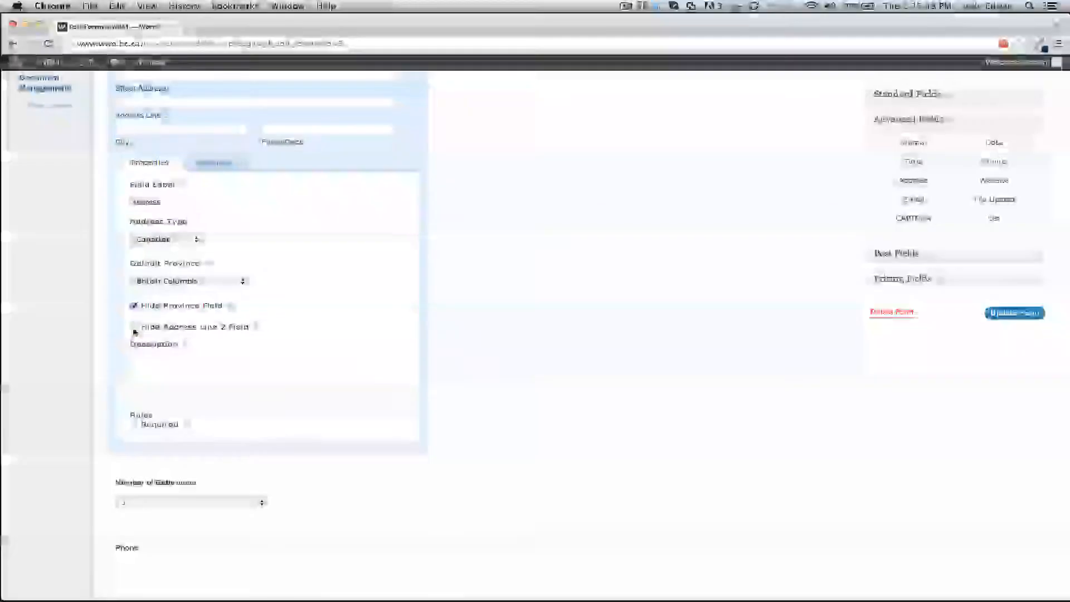
{"action": "left_click", "coordinate": [135, 329]}
{"action": "scroll", "coordinate": [329, 301], "scroll_direction": "up", "scroll_amount": 5}
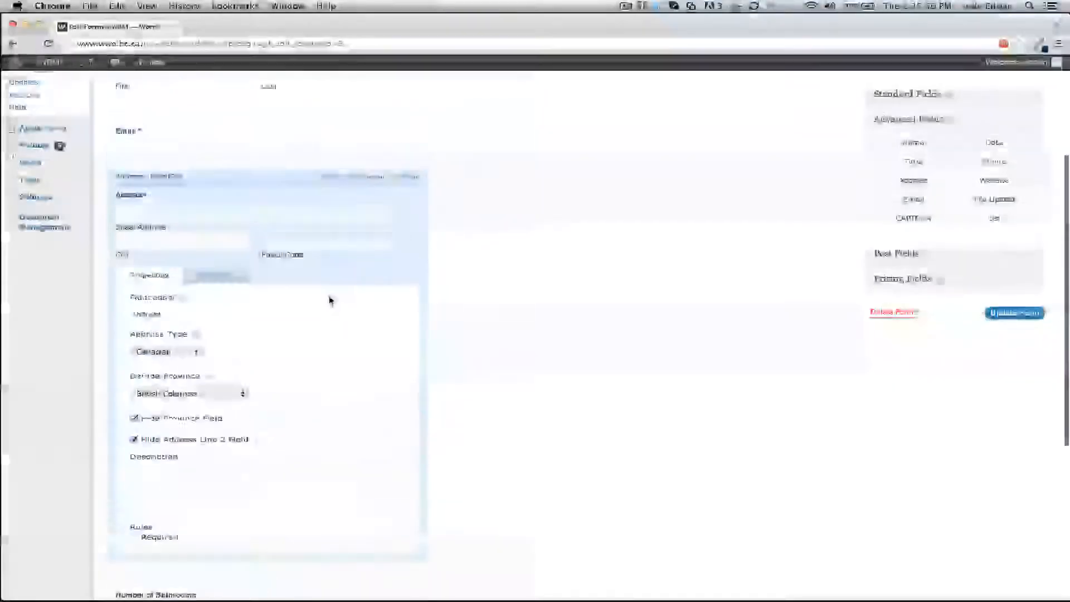
{"action": "scroll", "coordinate": [329, 413], "scroll_direction": "down", "scroll_amount": 1}
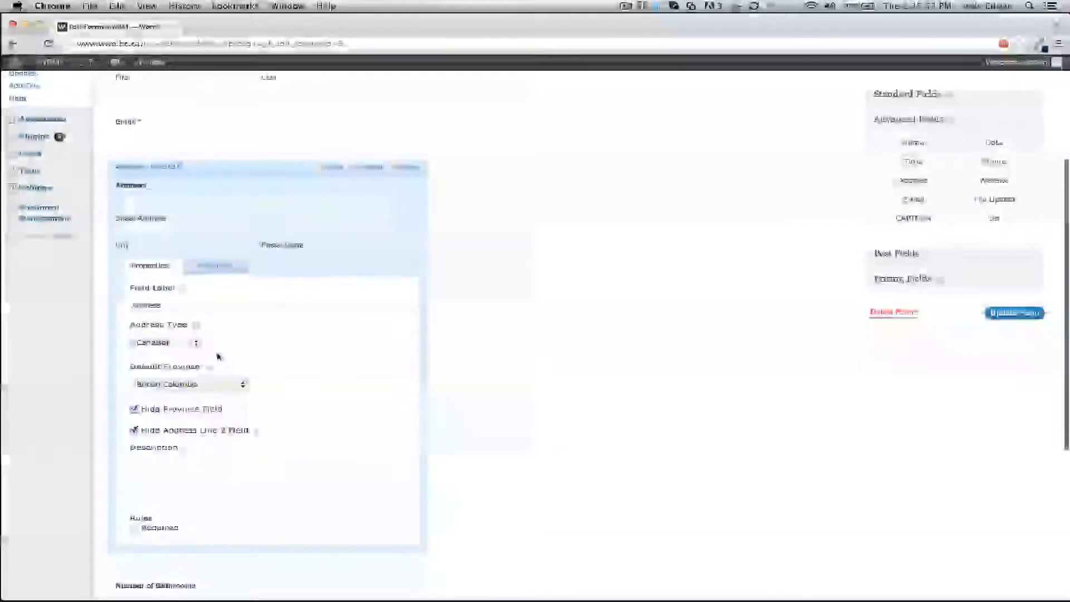
Switch the Address field's type to International and hide its Country sub-field.
{"action": "left_click", "coordinate": [163, 342]}
{"action": "left_click", "coordinate": [177, 323]}
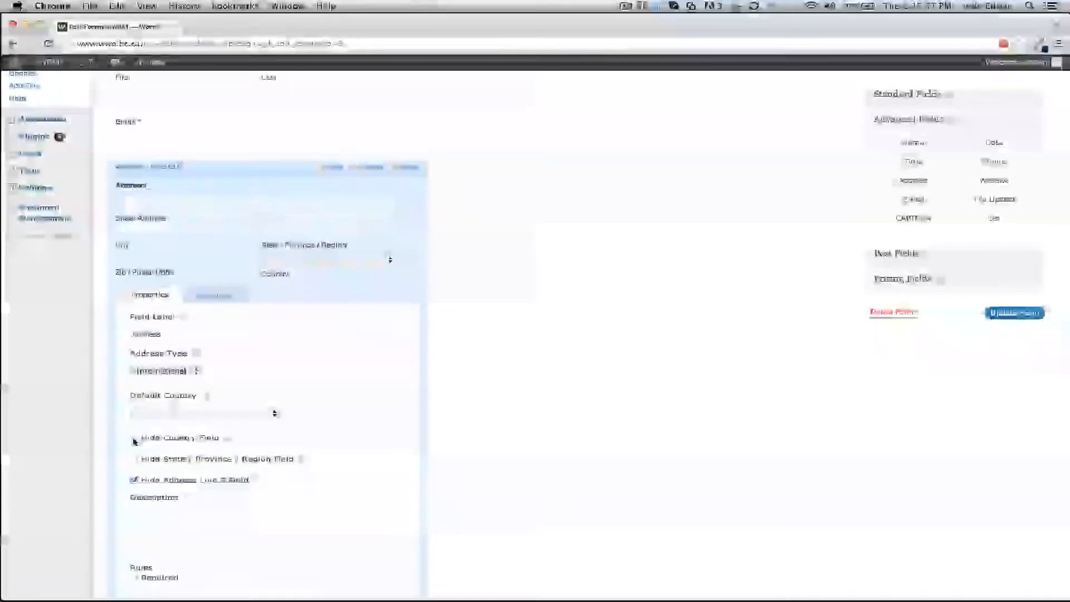
{"action": "left_click", "coordinate": [136, 437]}
Update the form to save the Address field settings.
{"action": "scroll", "coordinate": [365, 412], "scroll_direction": "up", "scroll_amount": 4}
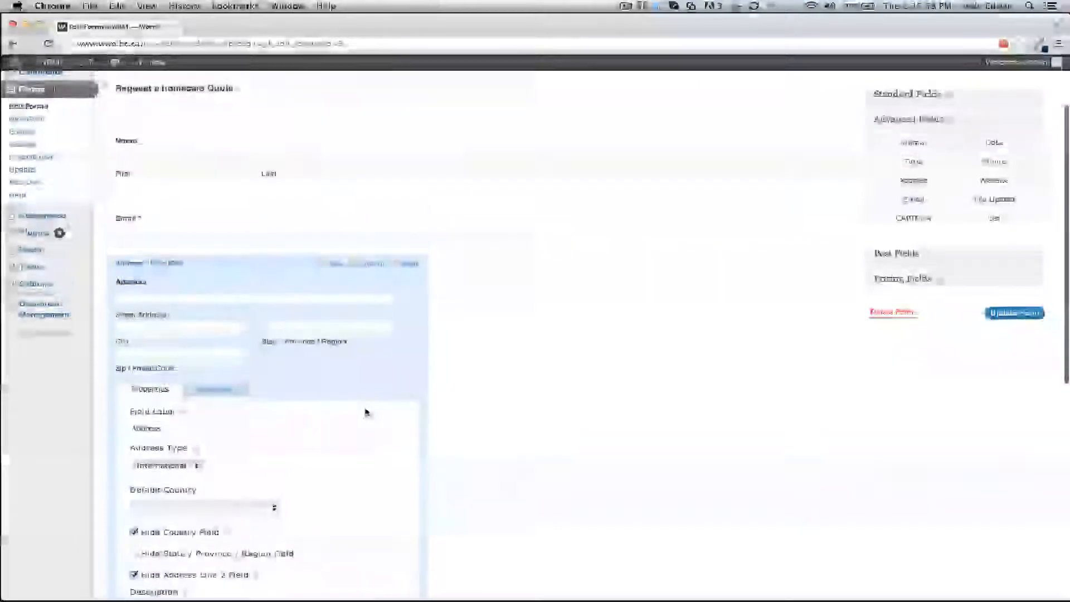
{"action": "scroll", "coordinate": [365, 412], "scroll_direction": "down", "scroll_amount": 10}
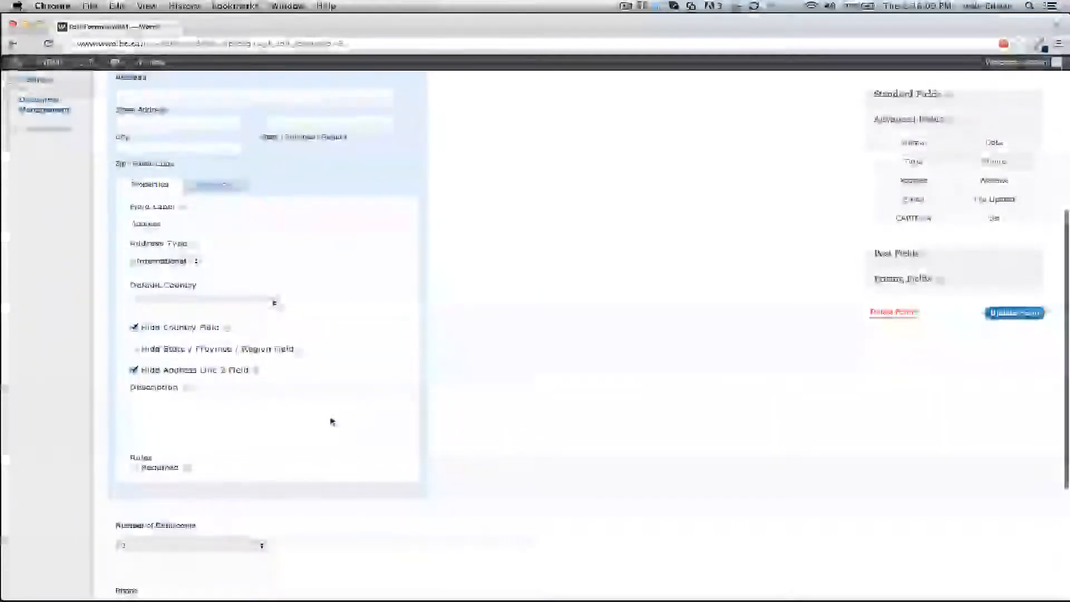
{"action": "left_click", "coordinate": [1015, 316]}
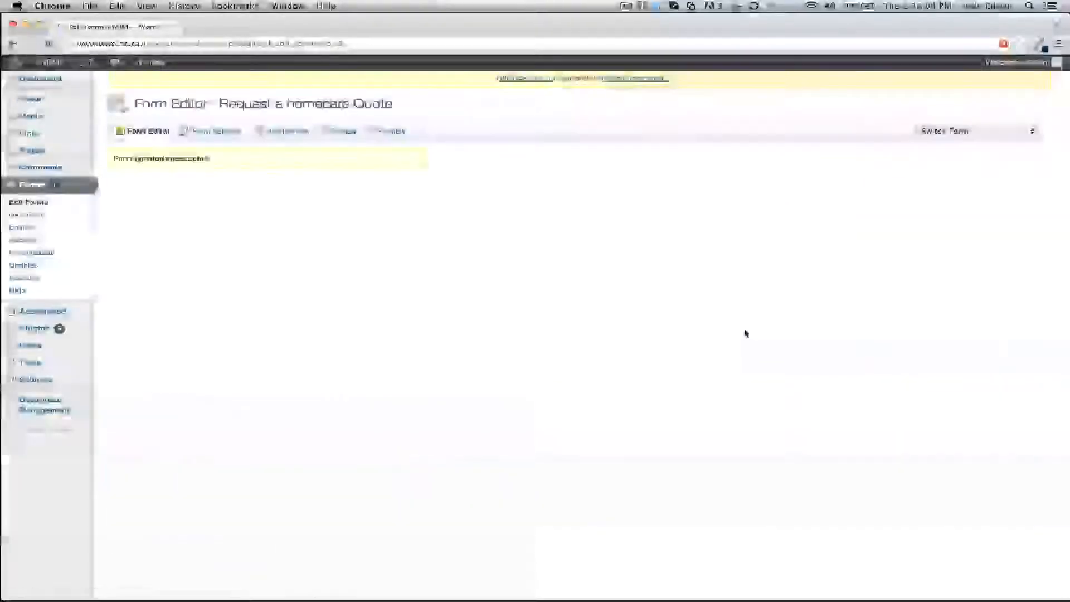
Delete the Address field from the form.
{"action": "scroll", "coordinate": [553, 360], "scroll_direction": "down", "scroll_amount": 6}
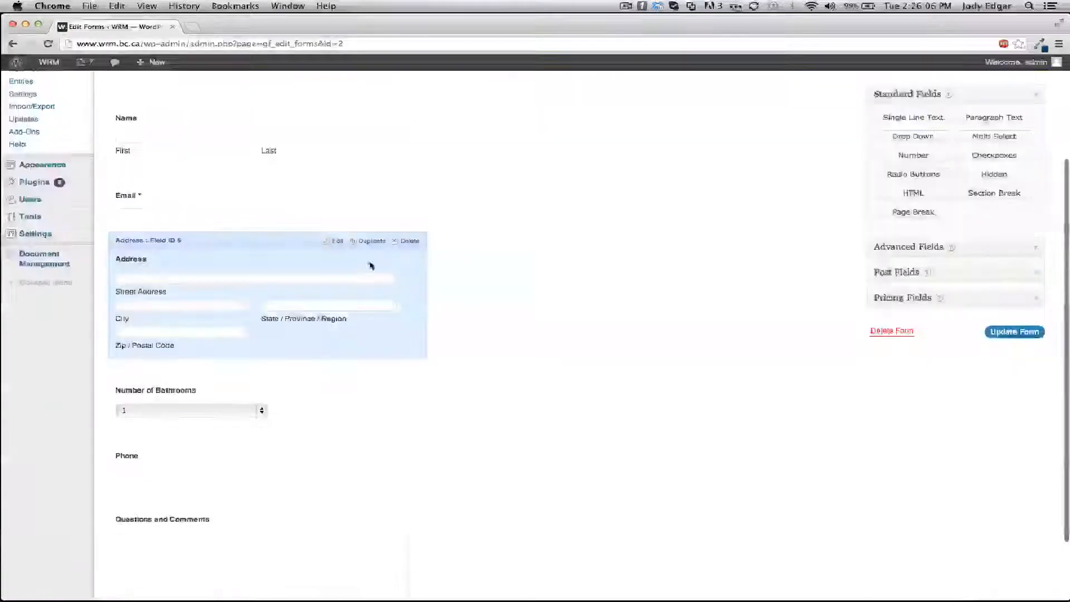
{"action": "left_click", "coordinate": [412, 243]}
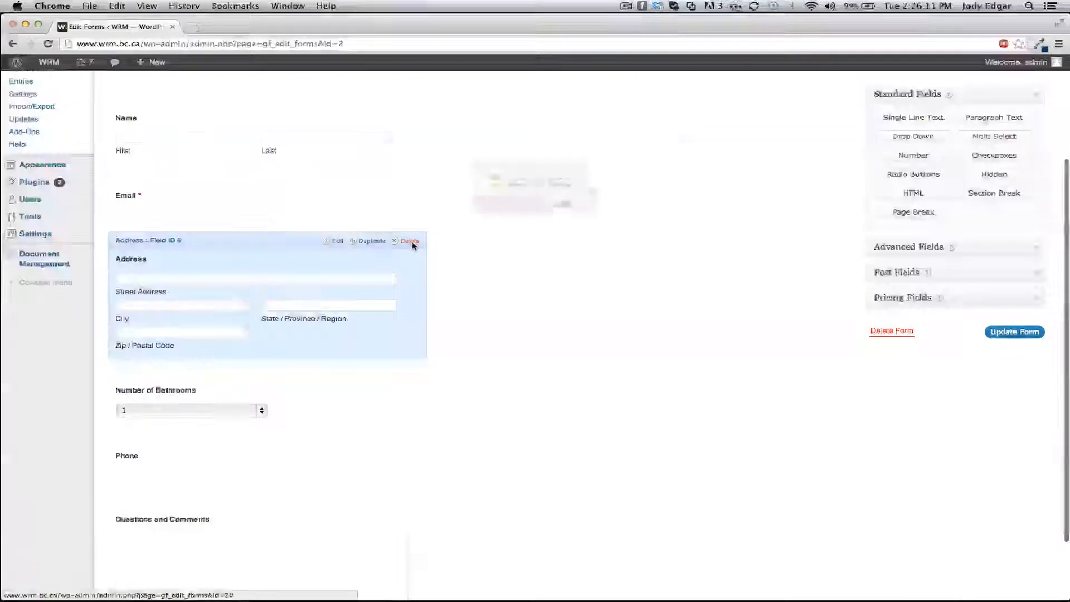
{"action": "left_click", "coordinate": [629, 210]}
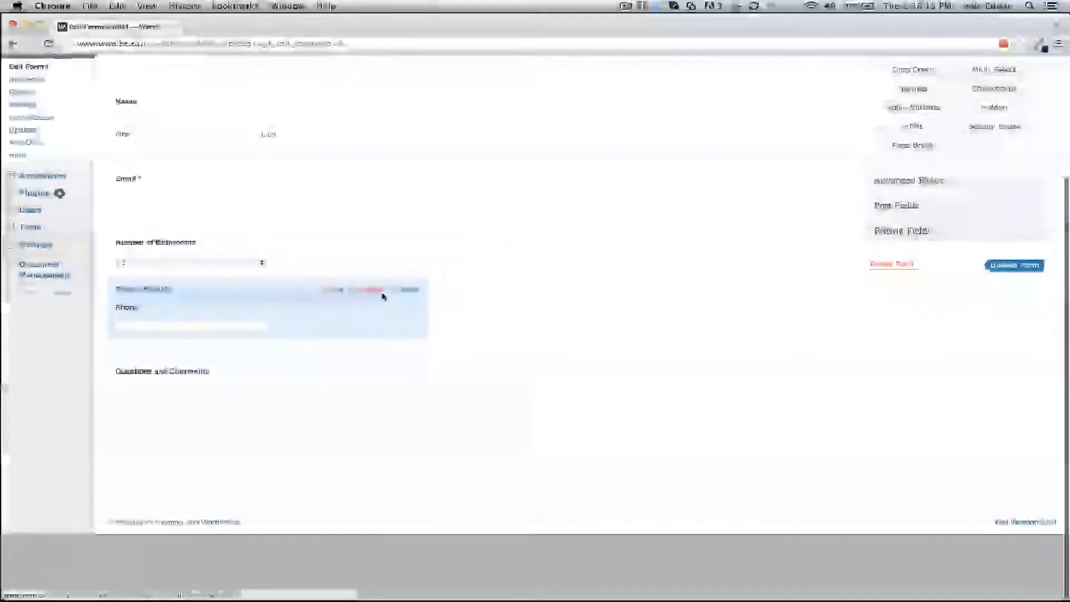
{"action": "scroll", "coordinate": [387, 292], "scroll_direction": "up", "scroll_amount": 5}
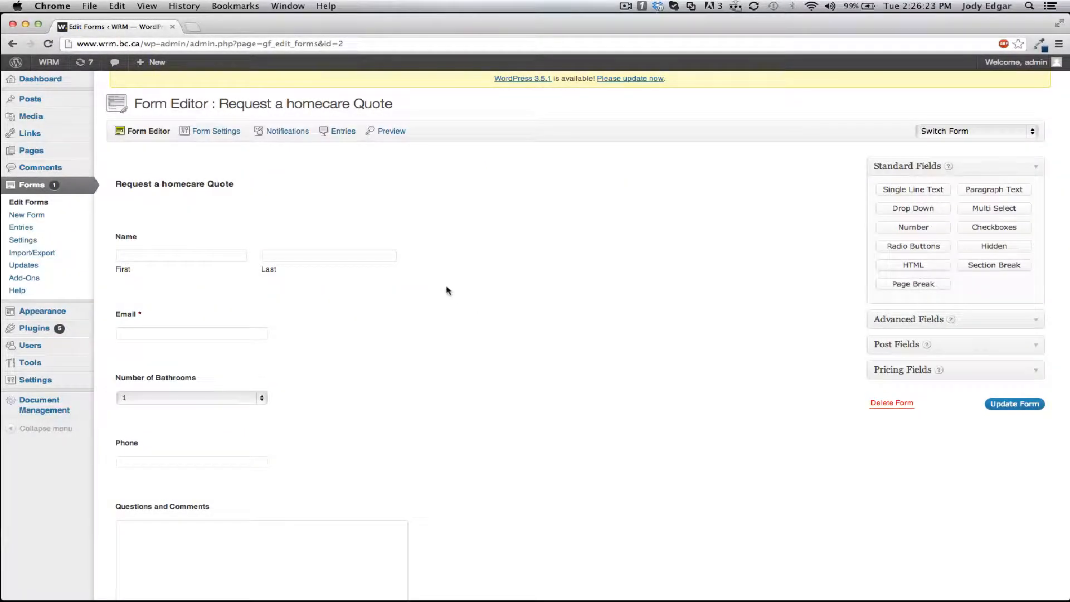
Open the form's Notifications settings, confirming the navigation away from the editor.
{"action": "left_click", "coordinate": [286, 131]}
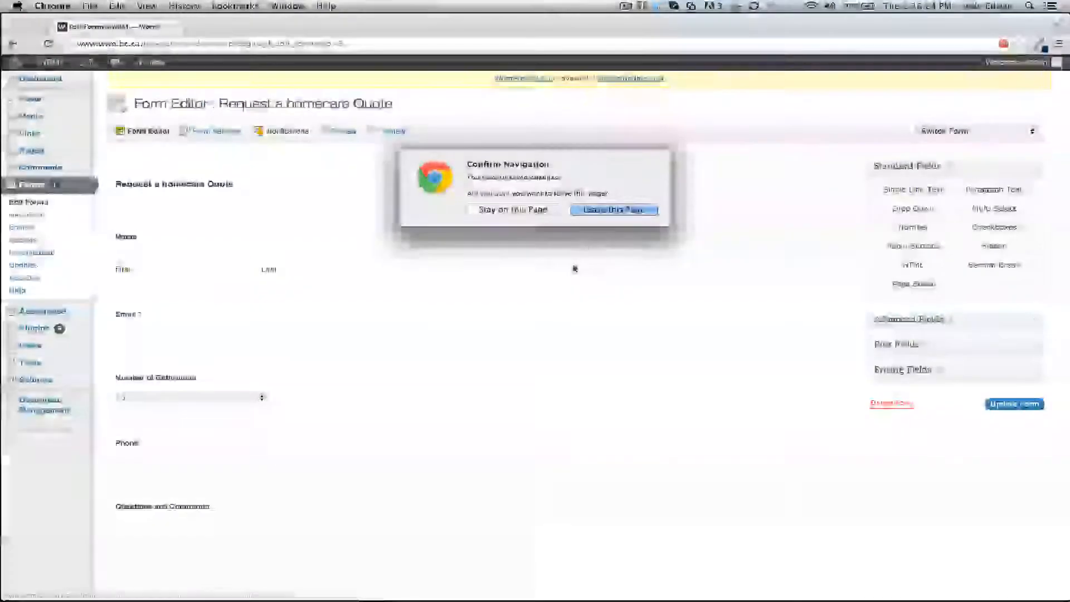
{"action": "left_click", "coordinate": [546, 211]}
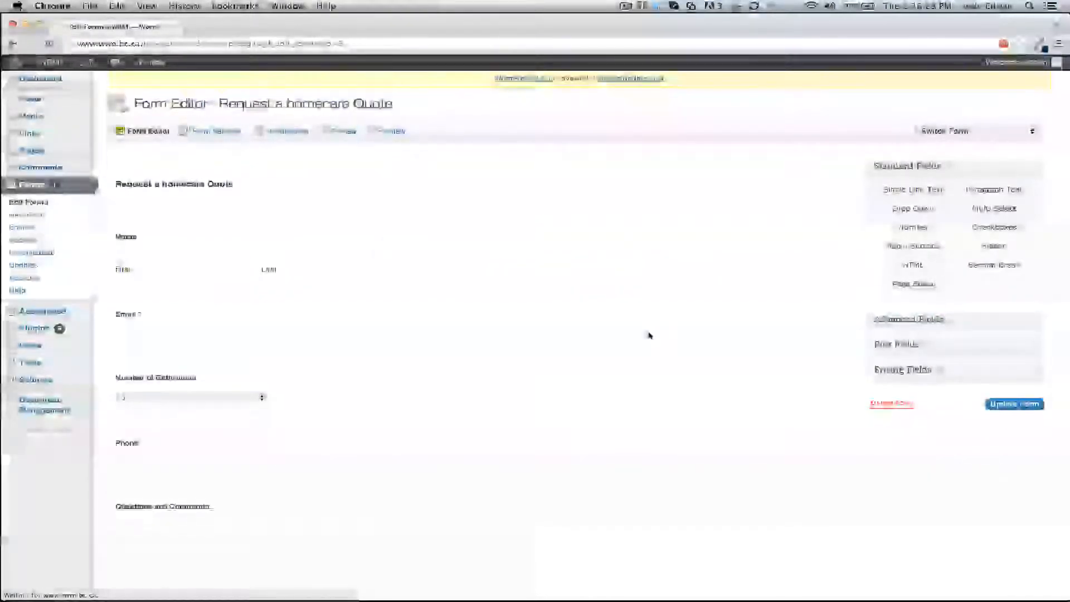
{"action": "left_click", "coordinate": [273, 133]}
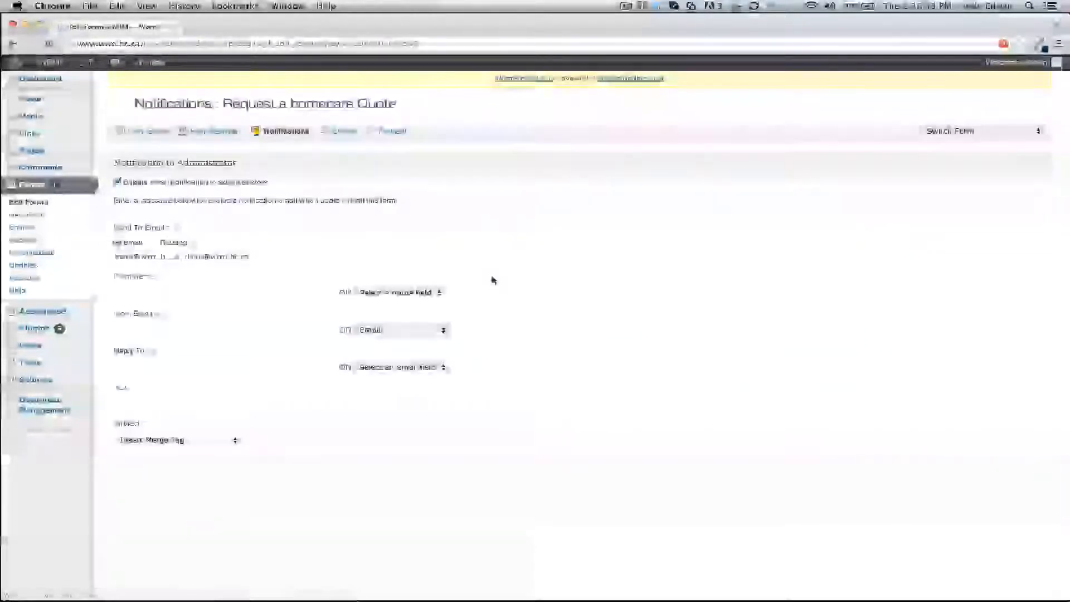
Set the administrator notification's From Email to the form's Email field.
{"action": "scroll", "coordinate": [435, 224], "scroll_direction": "down", "scroll_amount": 1}
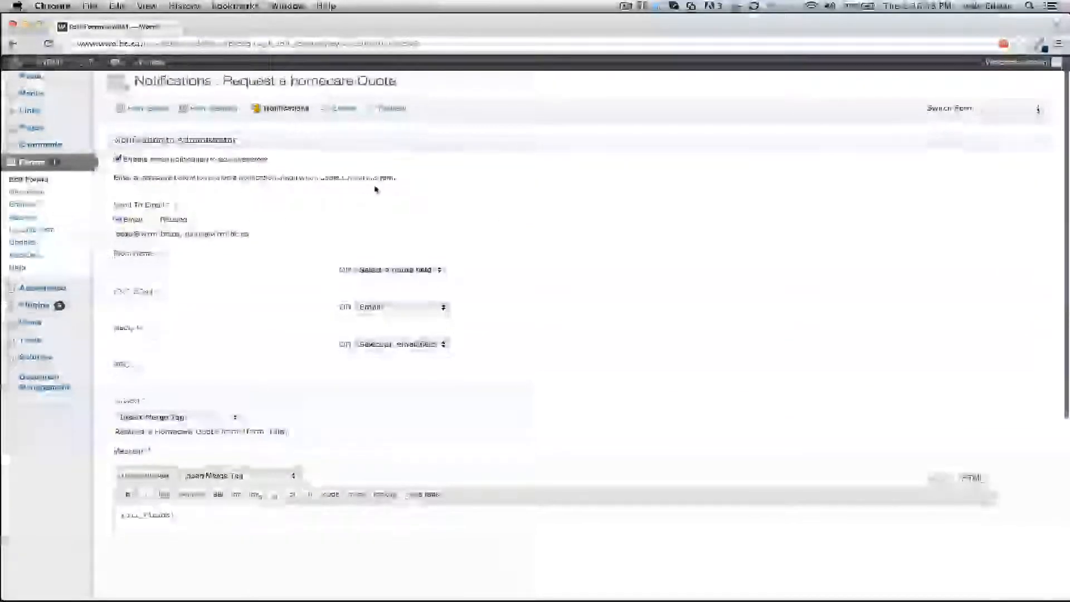
{"action": "scroll", "coordinate": [245, 175], "scroll_direction": "down", "scroll_amount": 4}
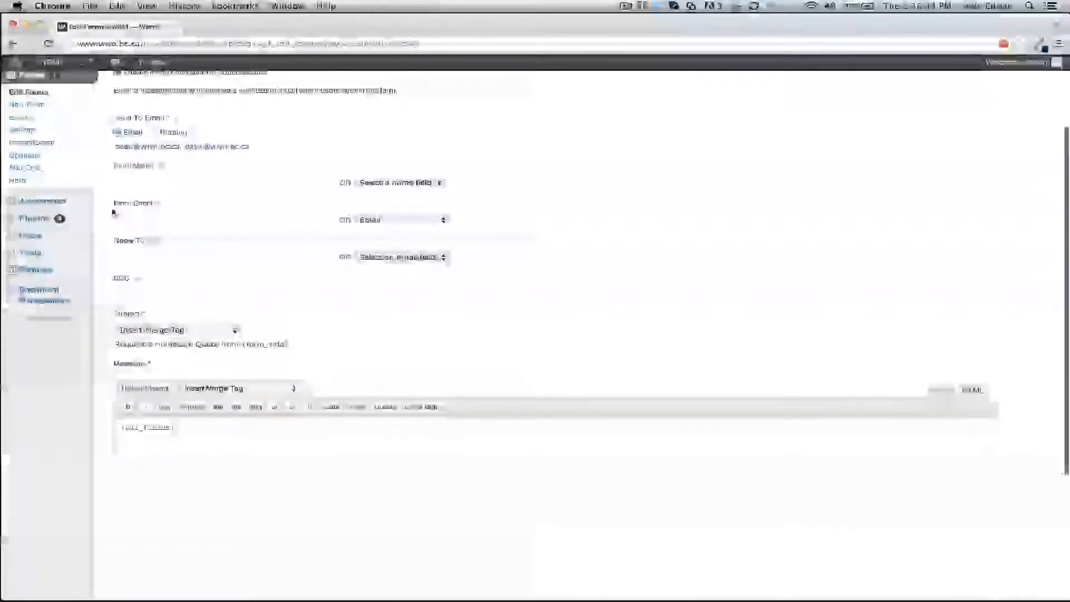
{"action": "left_click", "coordinate": [397, 223]}
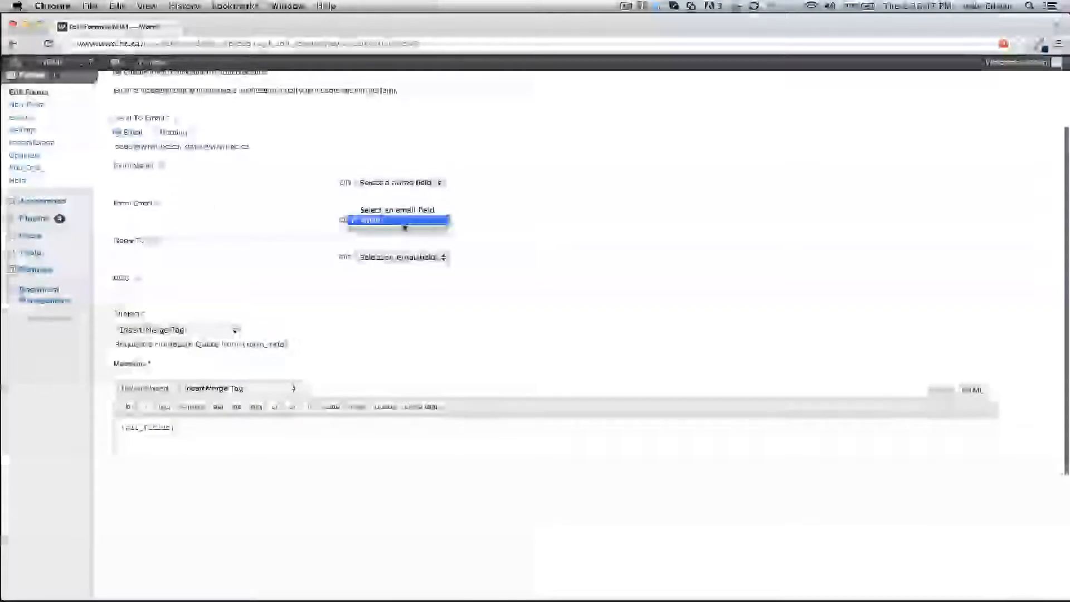
{"action": "left_click", "coordinate": [422, 210]}
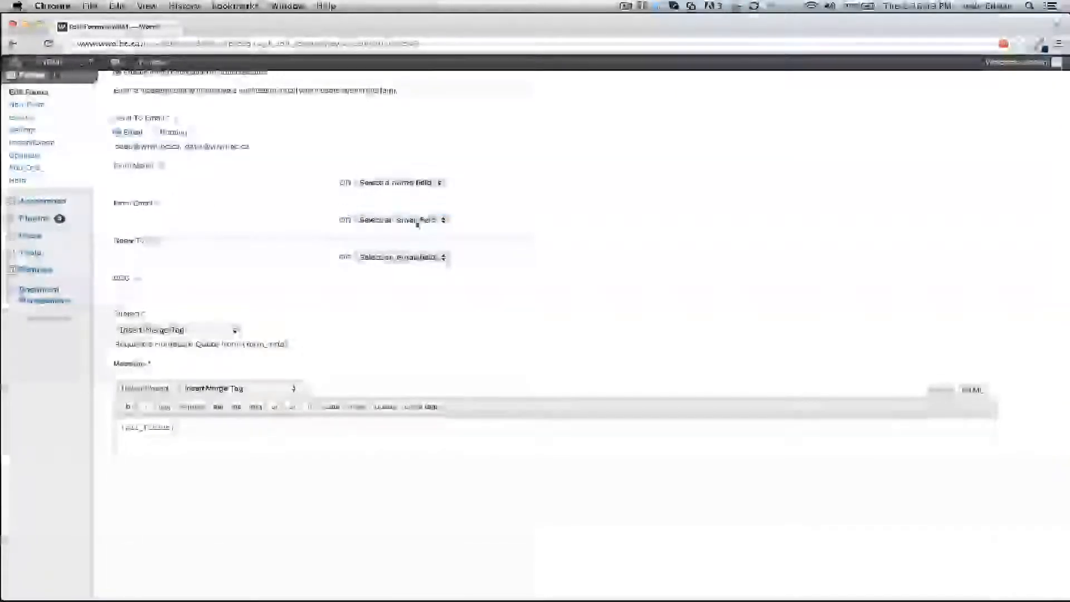
{"action": "left_click", "coordinate": [417, 222]}
{"action": "left_click", "coordinate": [412, 234]}
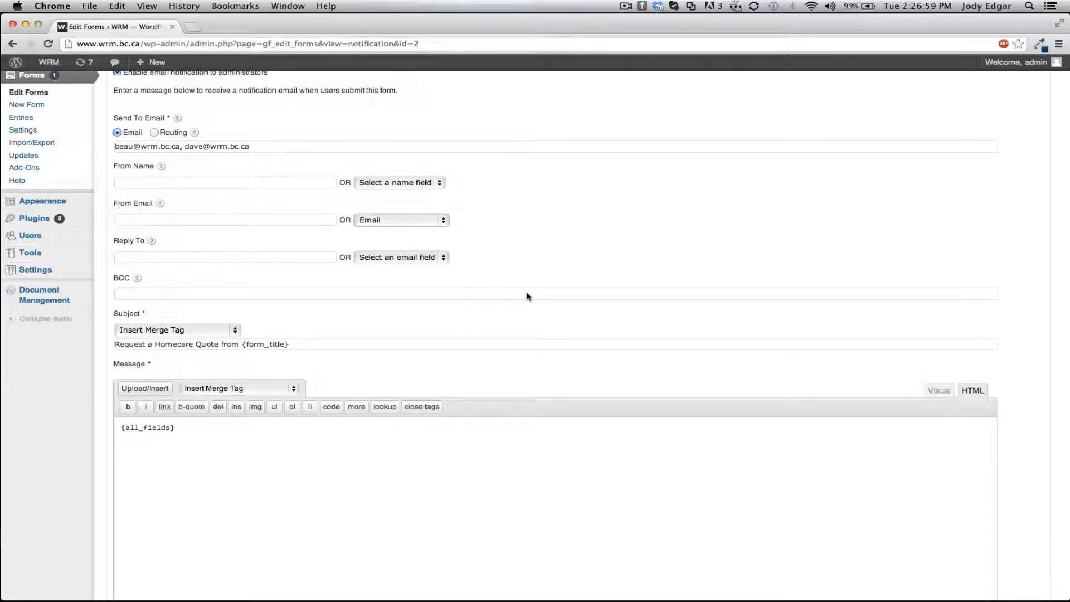
Review the notification subject and message and save the notification settings.
{"action": "scroll", "coordinate": [524, 233], "scroll_direction": "down", "scroll_amount": 5}
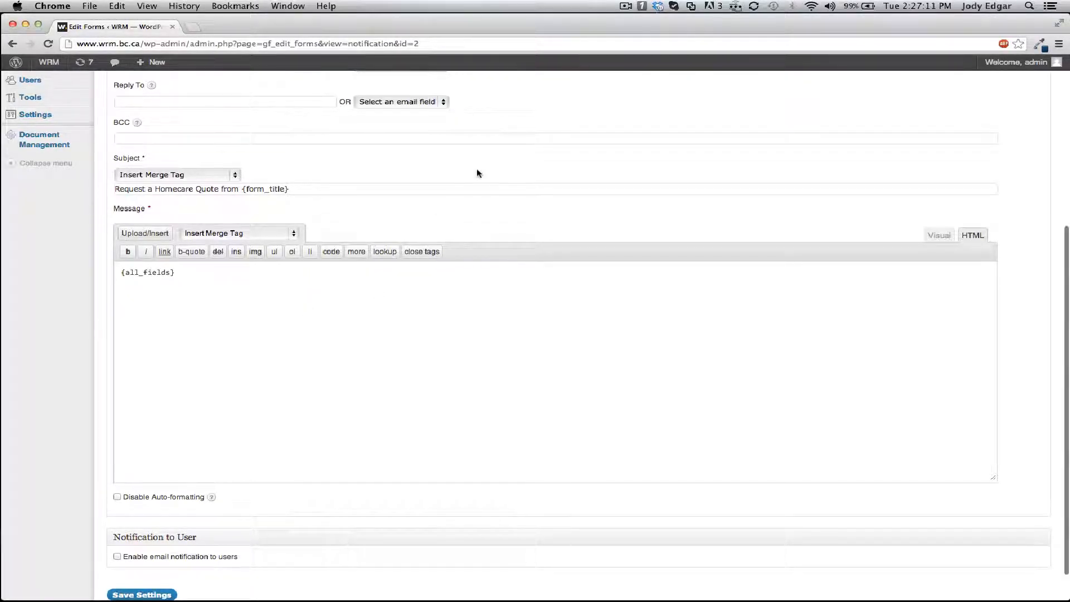
{"action": "scroll", "coordinate": [478, 173], "scroll_direction": "down", "scroll_amount": 2}
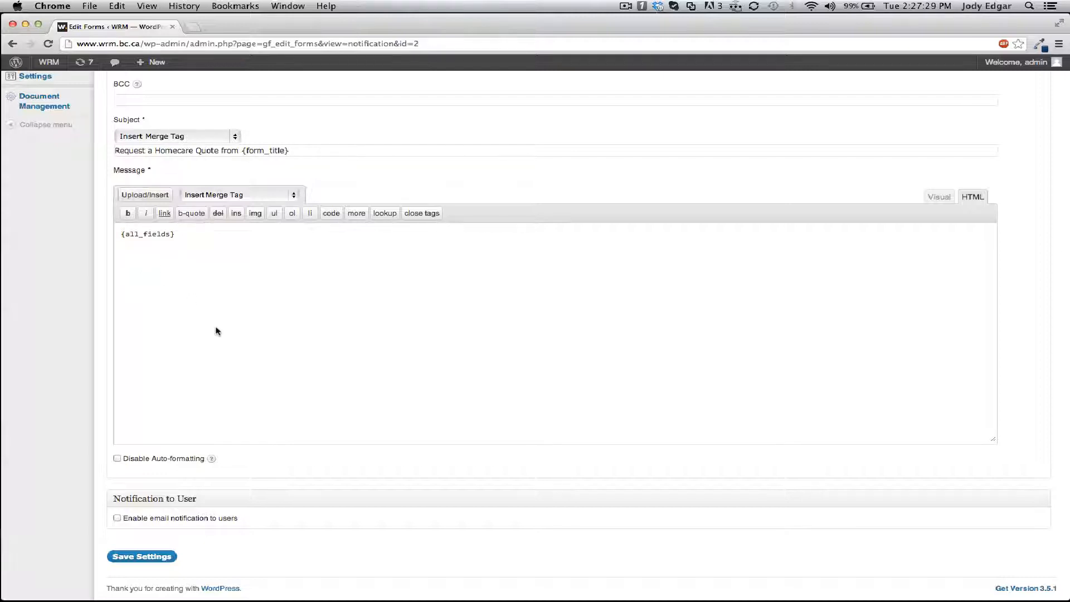
{"action": "scroll", "coordinate": [216, 330], "scroll_direction": "down", "scroll_amount": 1}
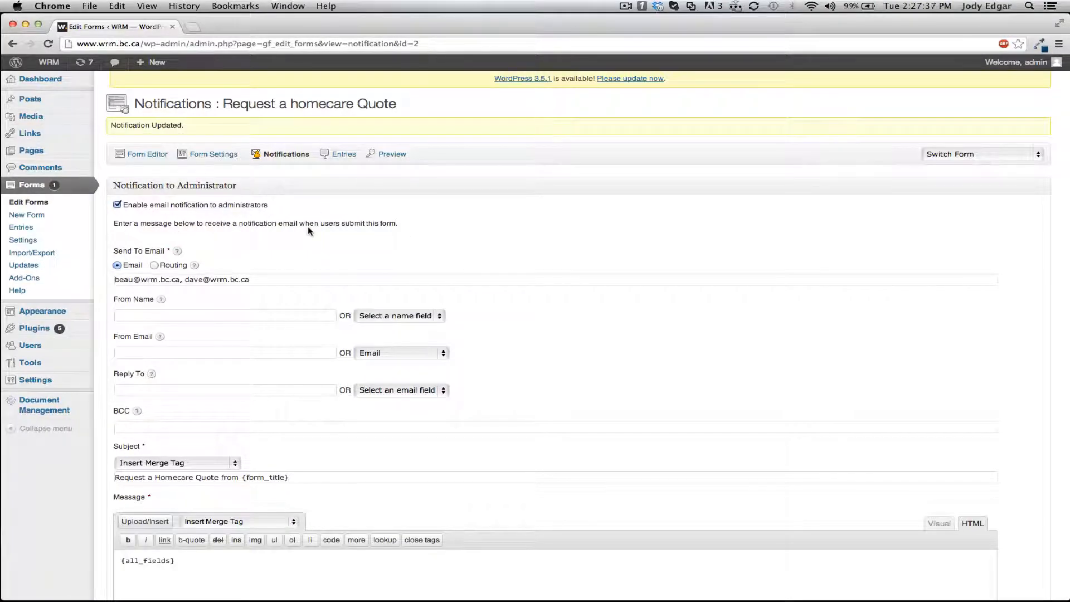
Open a submitted entry of the form, then preview the form in a new tab and close it.
{"action": "left_click", "coordinate": [337, 154]}
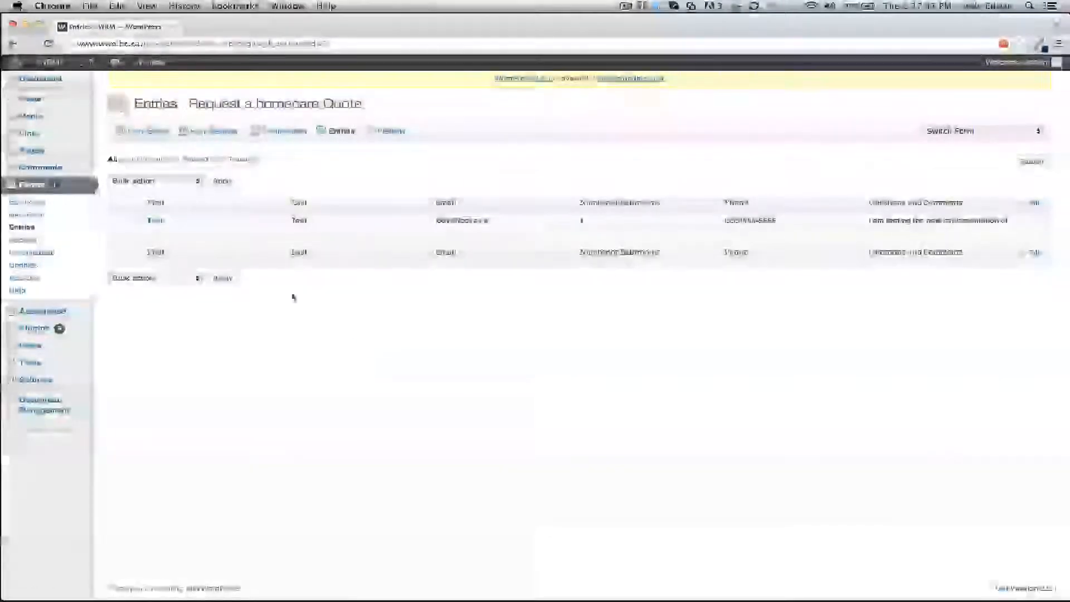
{"action": "left_click", "coordinate": [172, 230]}
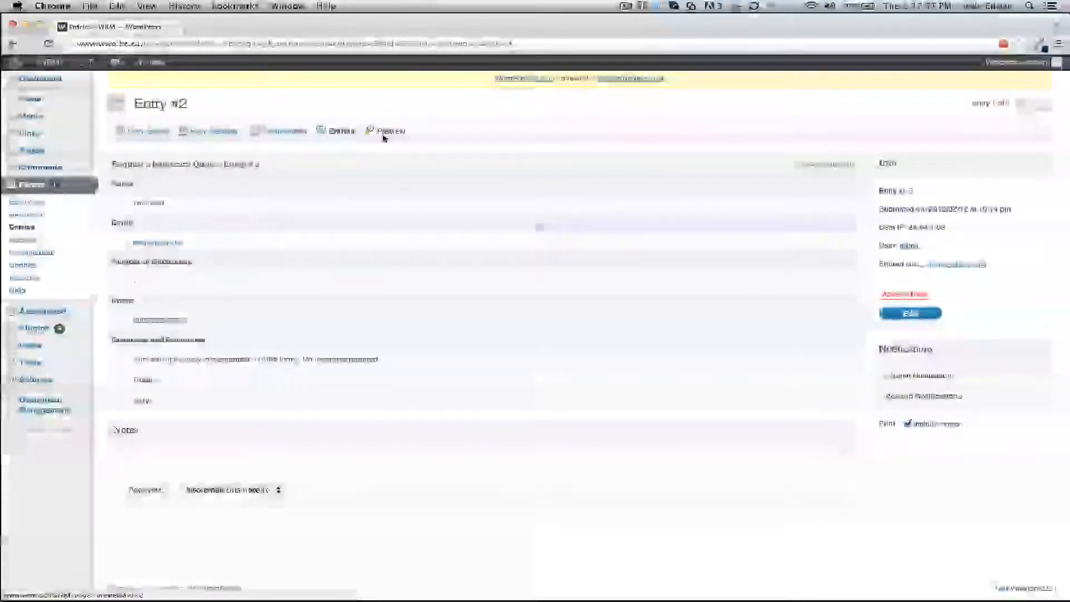
{"action": "left_click", "coordinate": [382, 134]}
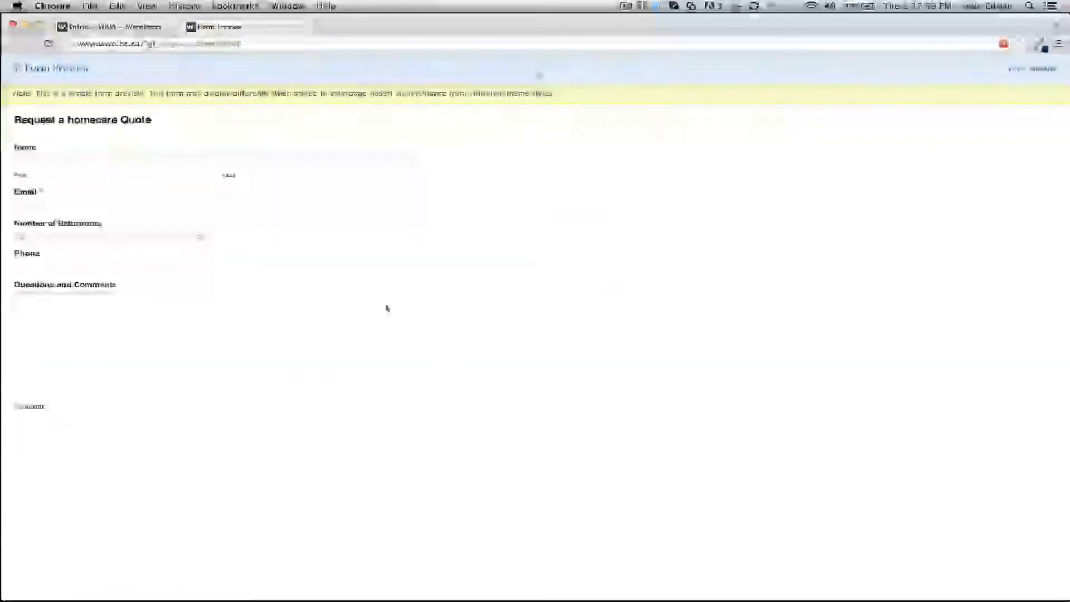
{"action": "left_click", "coordinate": [301, 27]}
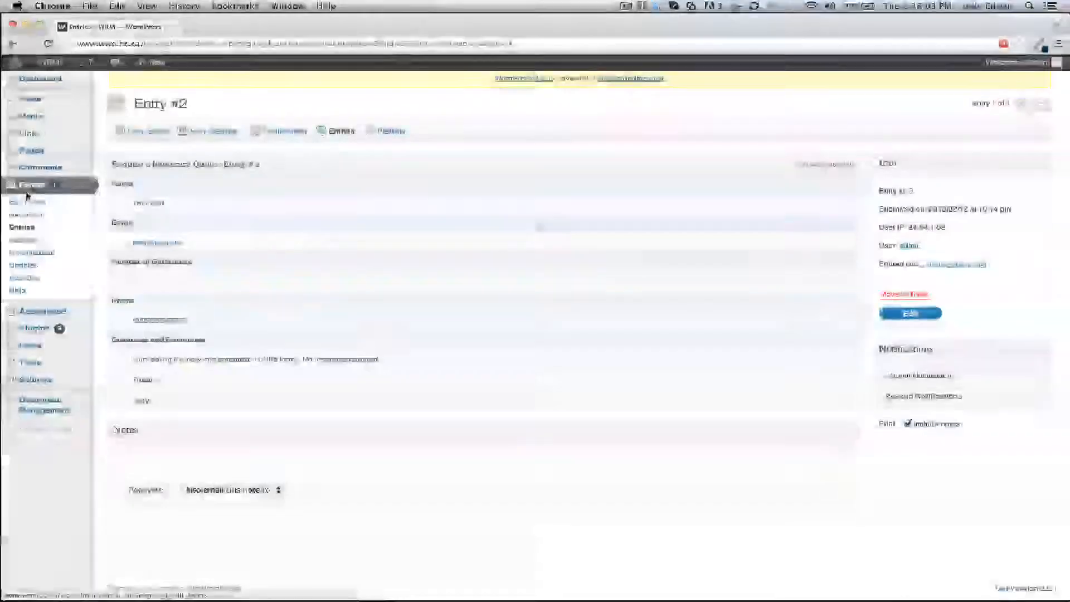
Create a new form and add a Single Line Text field labelled Newsletter Email.
{"action": "left_click", "coordinate": [33, 201]}
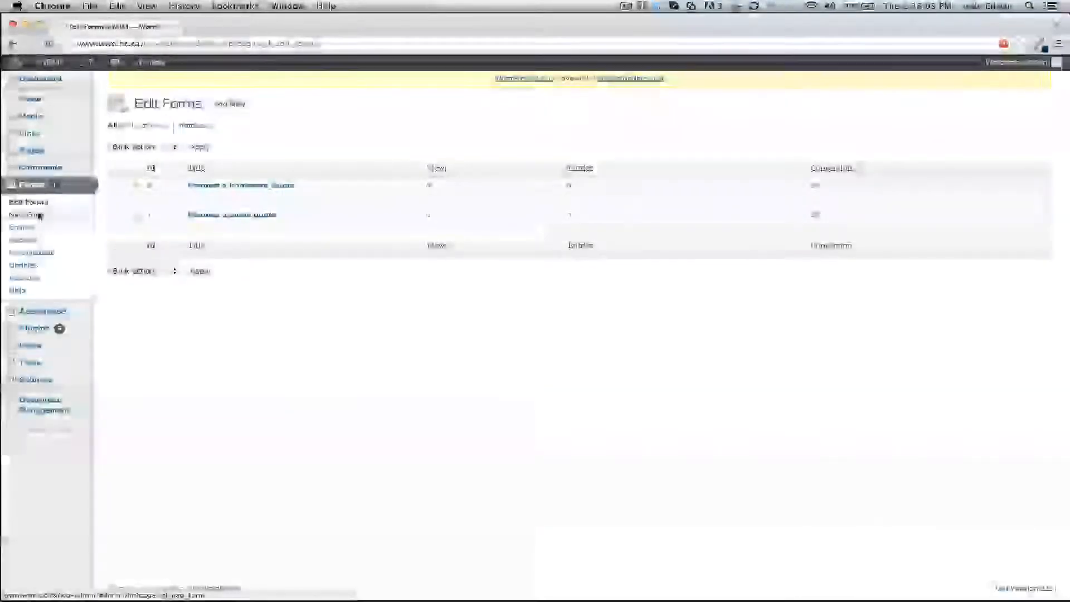
{"action": "left_click", "coordinate": [39, 215]}
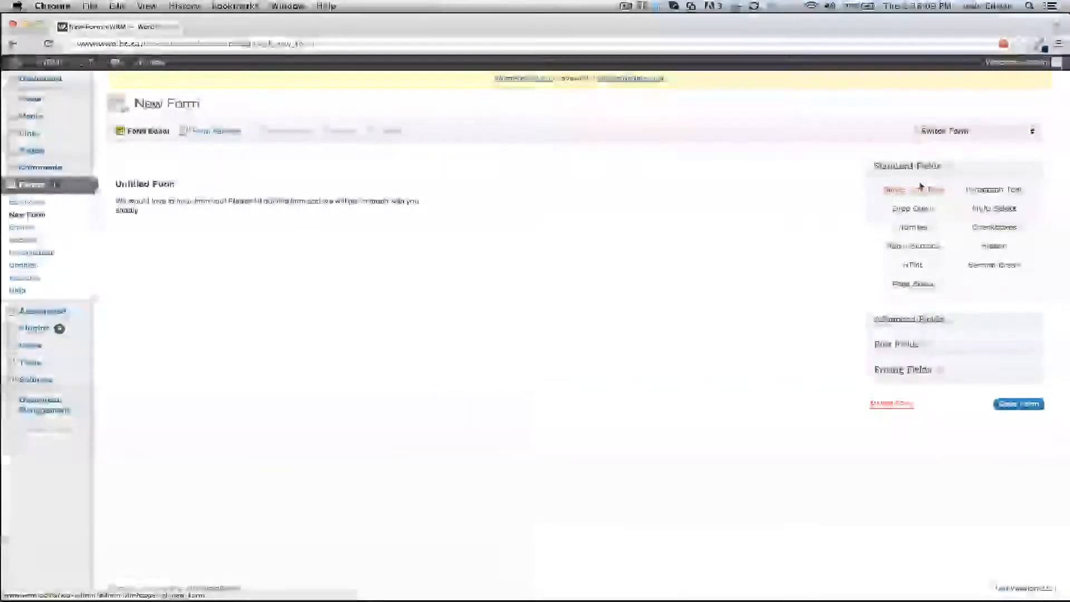
{"action": "left_click", "coordinate": [913, 210]}
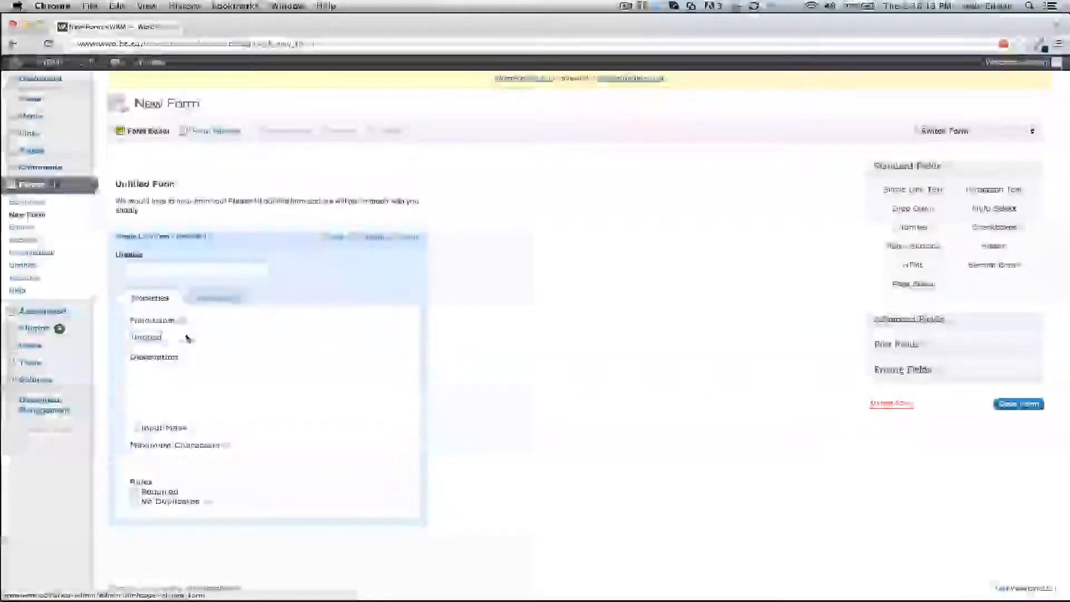
{"action": "double_click", "coordinate": [187, 338]}
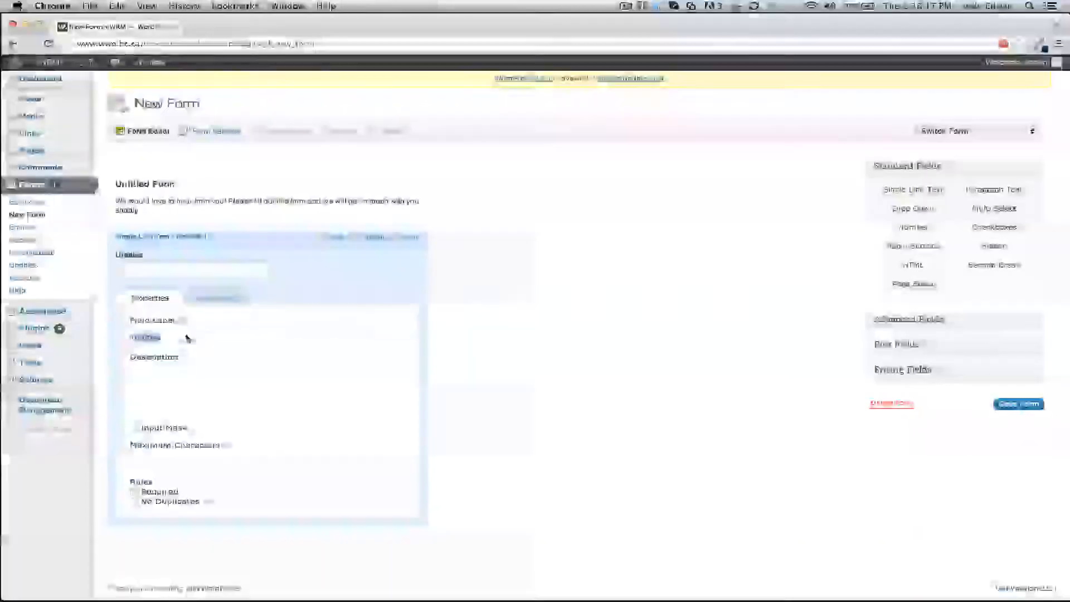
{"action": "type", "text": "Namsl"}
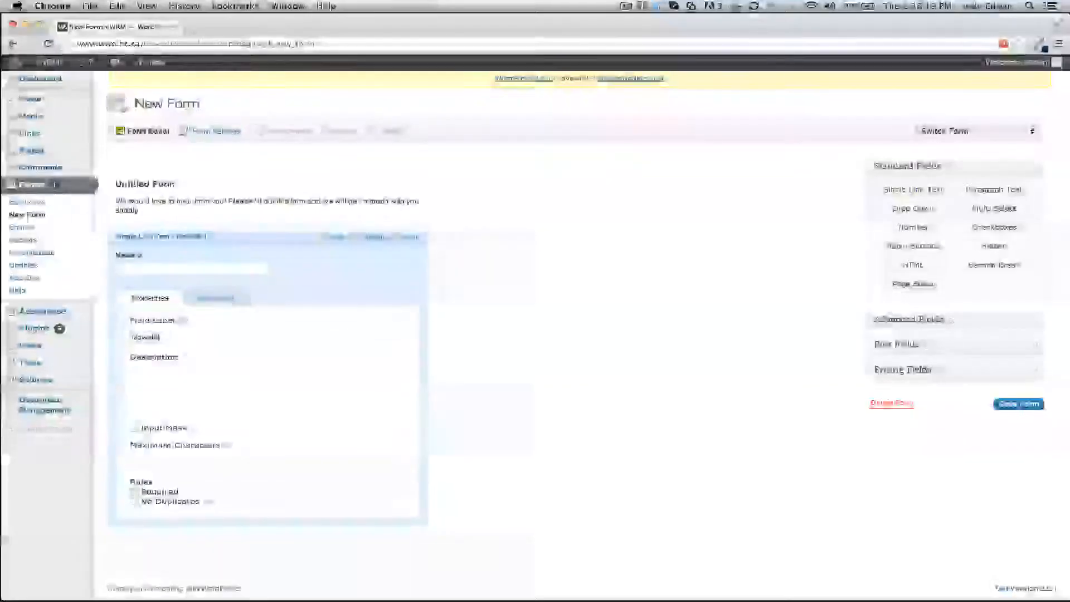
{"action": "type", "text": "etter Suail"}
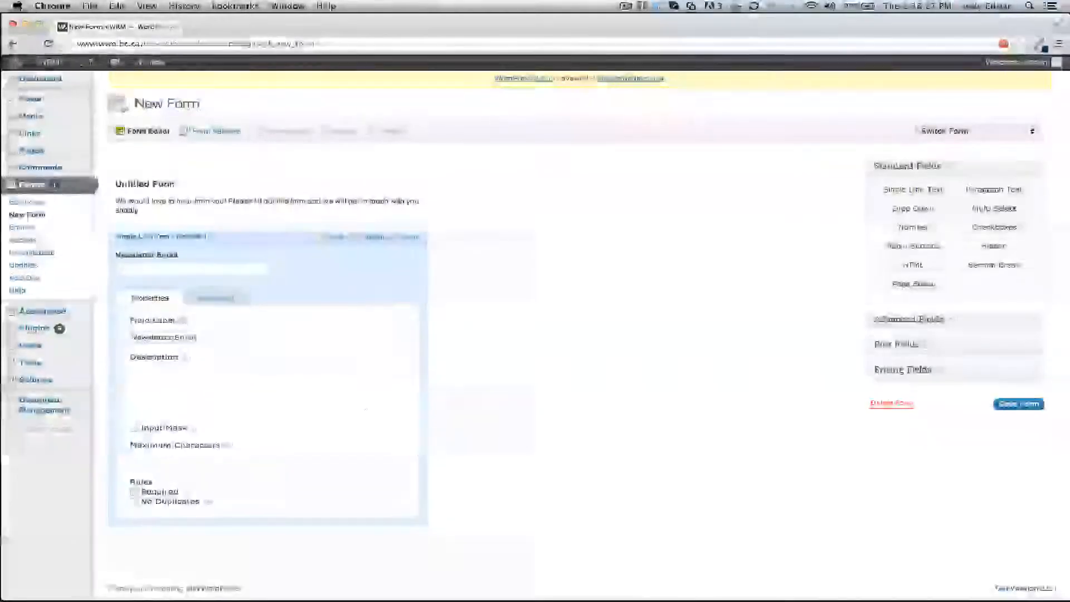
Delete the Newsletter Email field and retitle the form Newsletter Sign Up.
{"action": "left_click", "coordinate": [411, 240]}
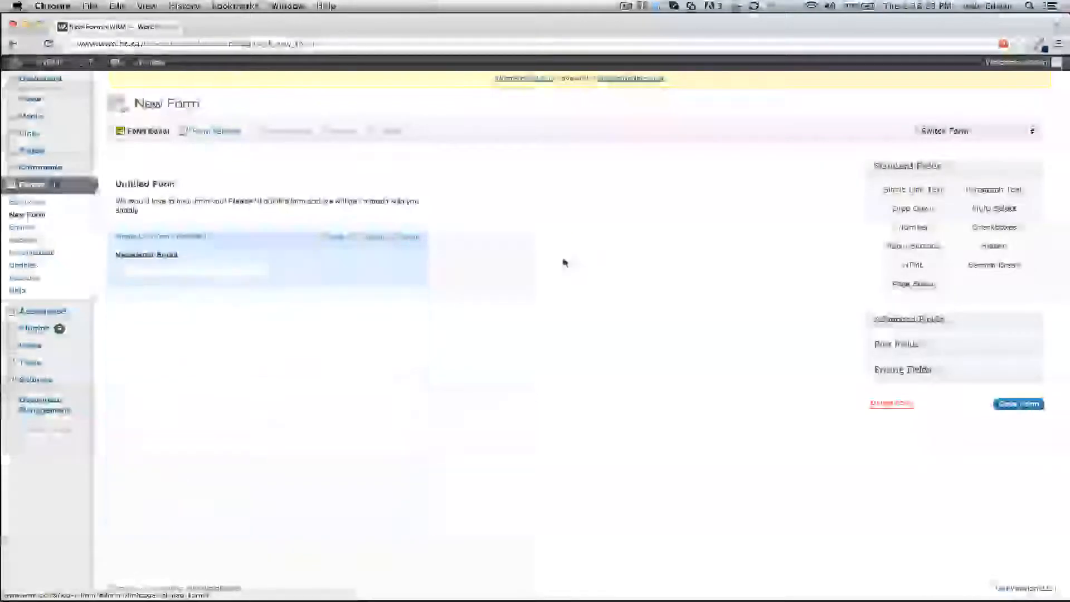
{"action": "left_click", "coordinate": [220, 208]}
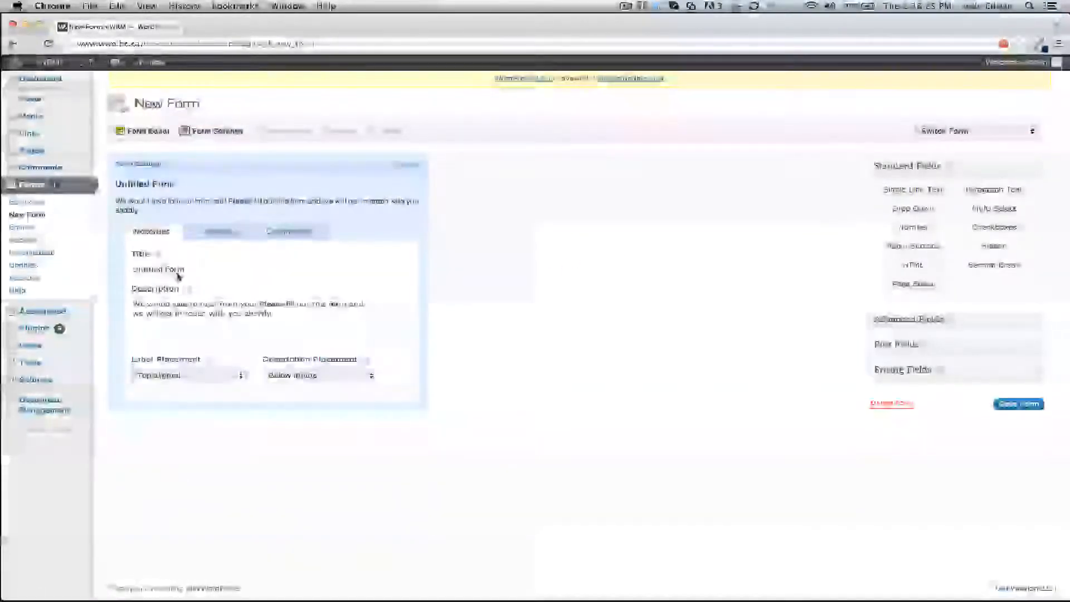
{"action": "triple_click", "coordinate": [179, 273]}
{"action": "type", "text": "Newsletter"}
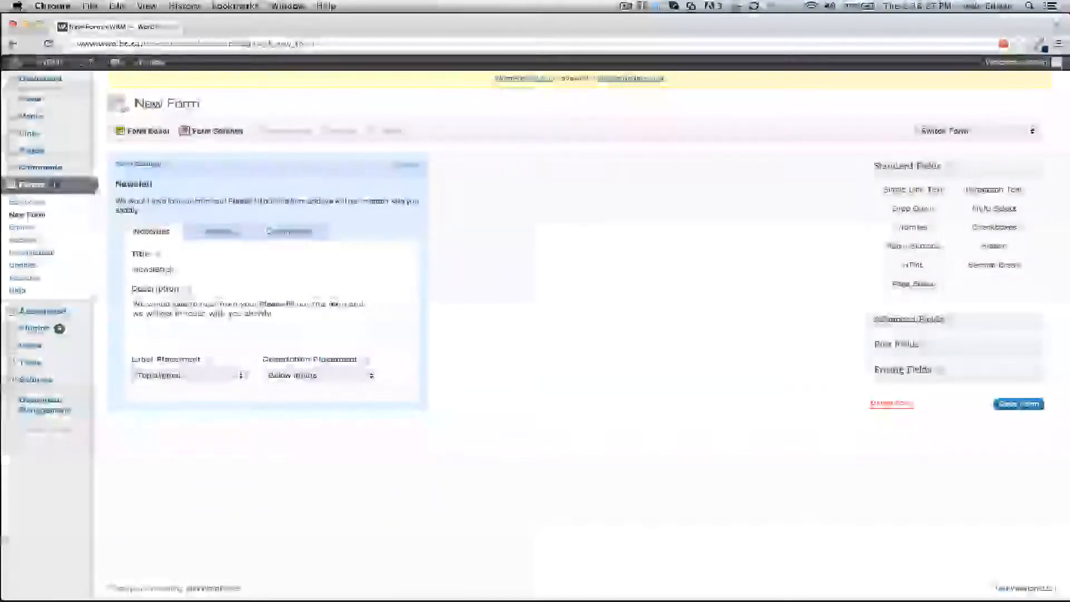
{"action": "type", "text": " Sign Up"}
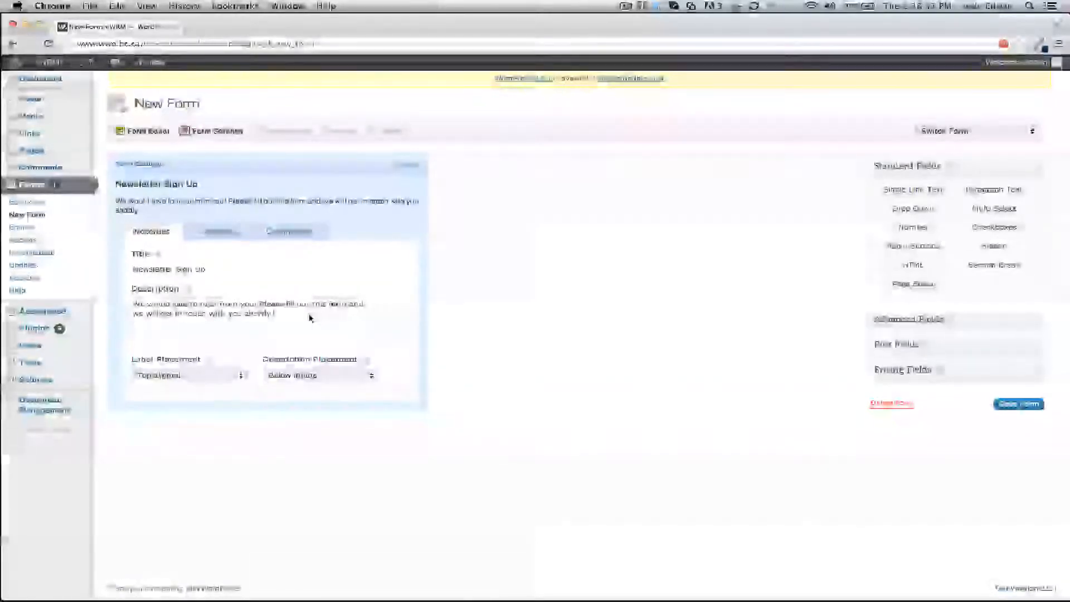
Change the form description's ending to "we will add you to our mailing list." and close the form settings.
{"action": "left_click_drag", "start_coordinate": [326, 311], "coordinate": [366, 304]}
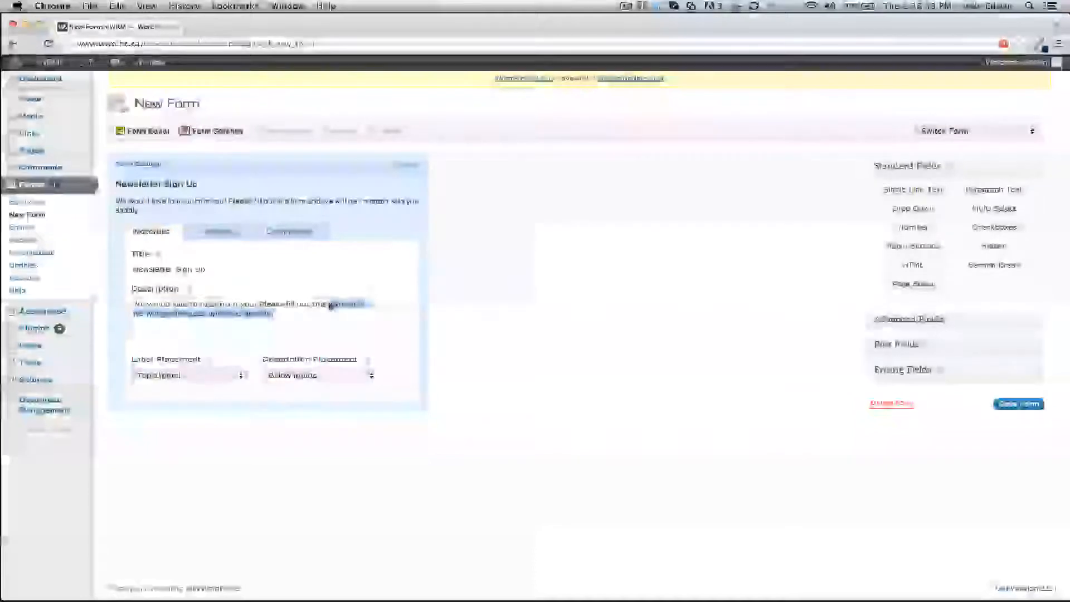
{"action": "key", "text": "BackSpace"}
{"action": "type", "text": "we'"}
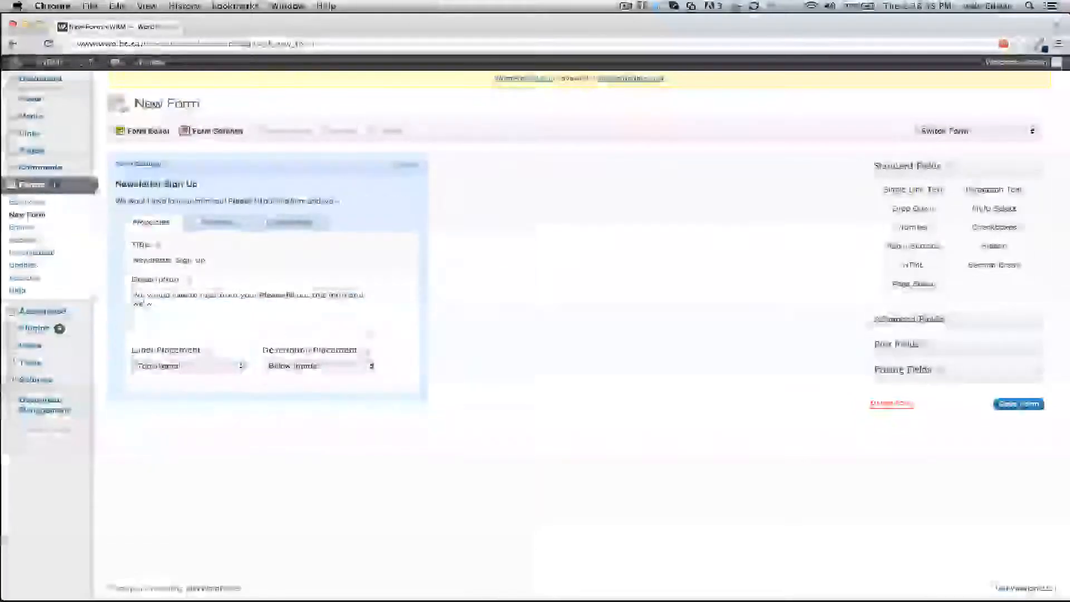
{"action": "type", "text": "will add you to y"}
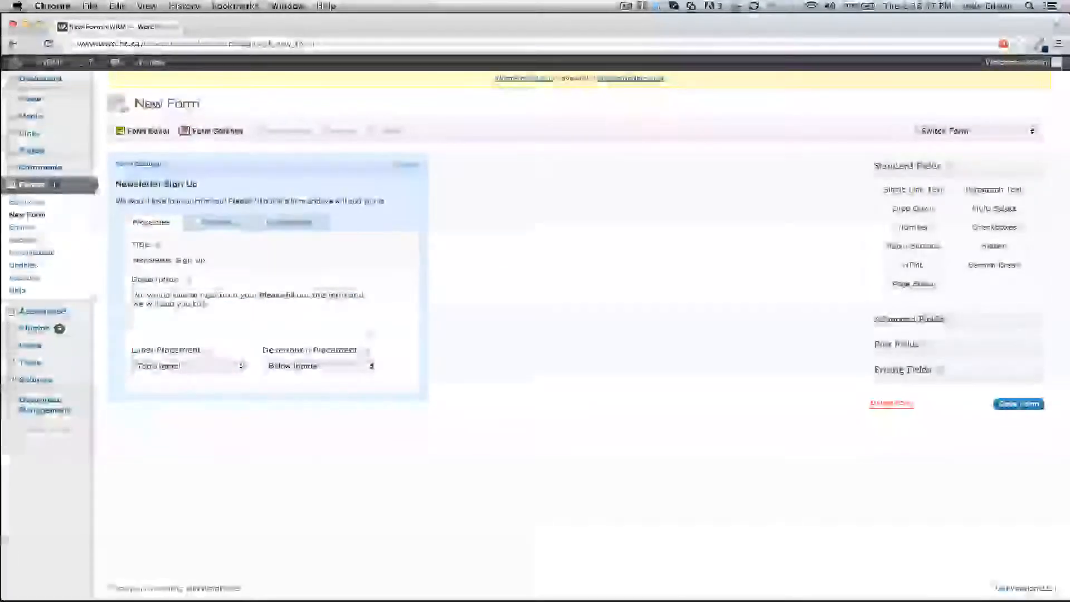
{"action": "type", "text": "our mailing list"}
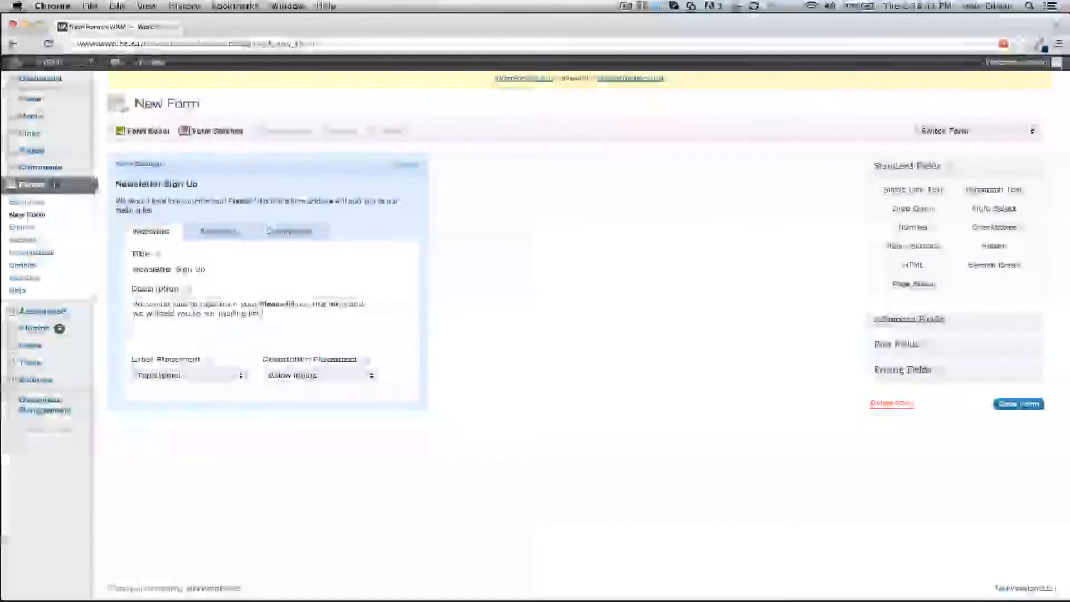
{"action": "left_click", "coordinate": [413, 164]}
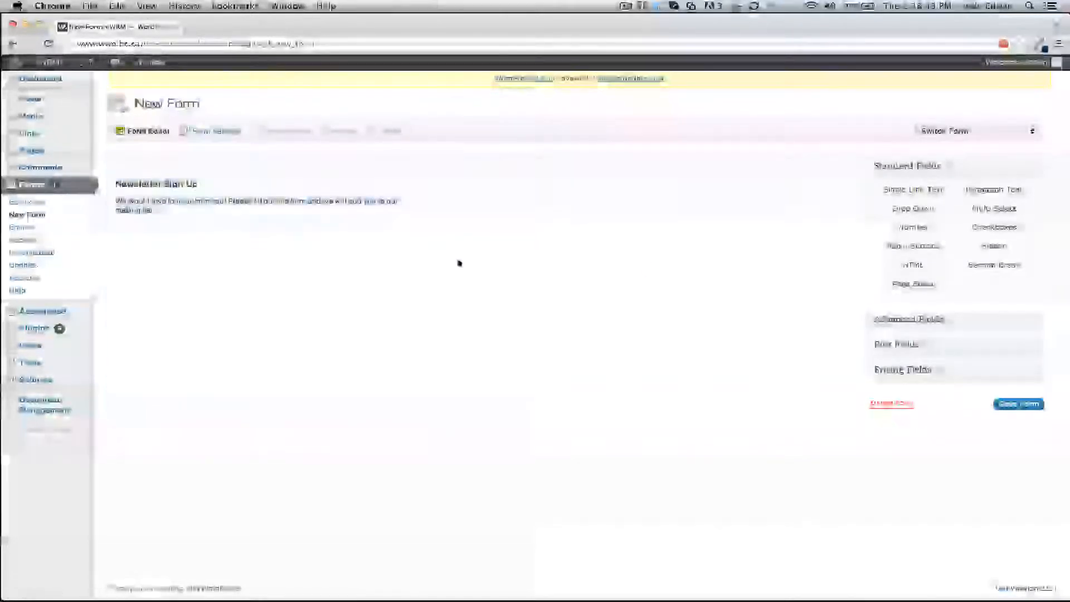
Add Name and Email fields from the Advanced Fields group to the form.
{"action": "left_click", "coordinate": [958, 319]}
{"action": "left_click", "coordinate": [934, 219]}
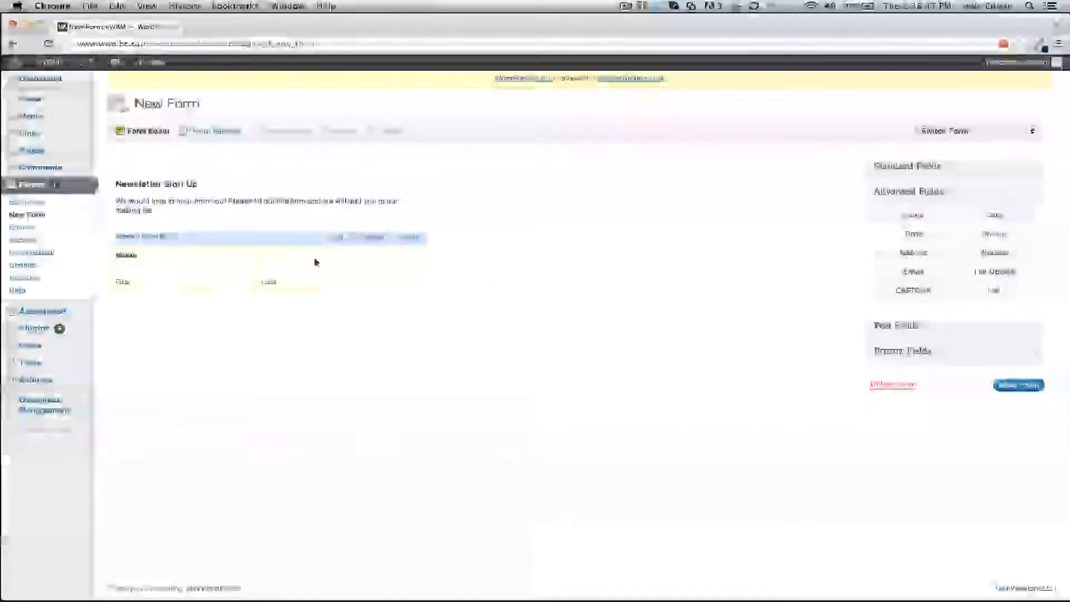
{"action": "left_click", "coordinate": [905, 280]}
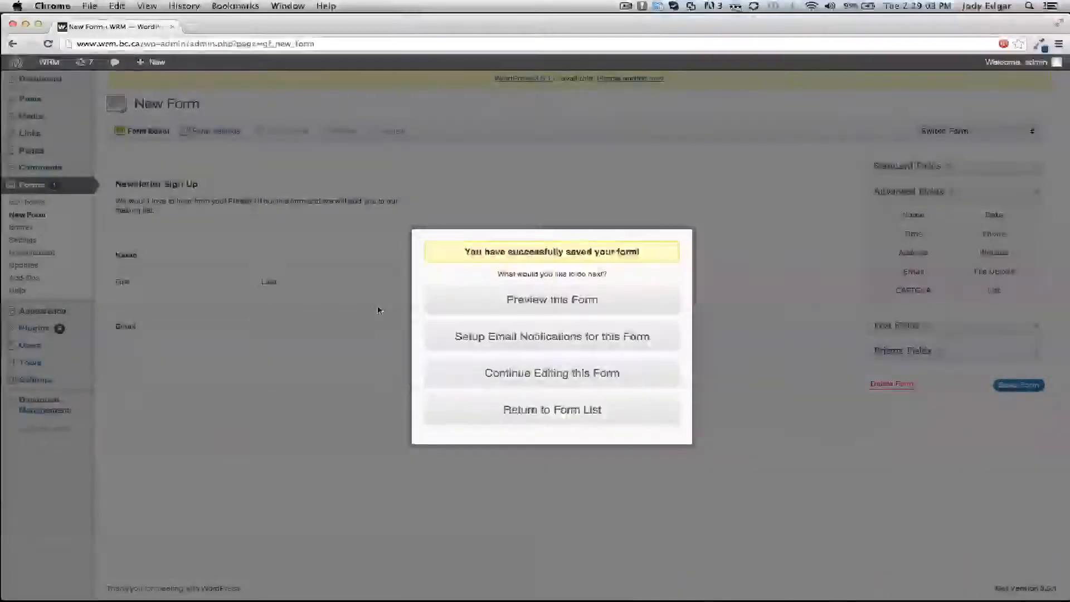
Open the saved form's email notifications, set Send To Email to the company's general address, and save the settings.
{"action": "left_click", "coordinate": [562, 343]}
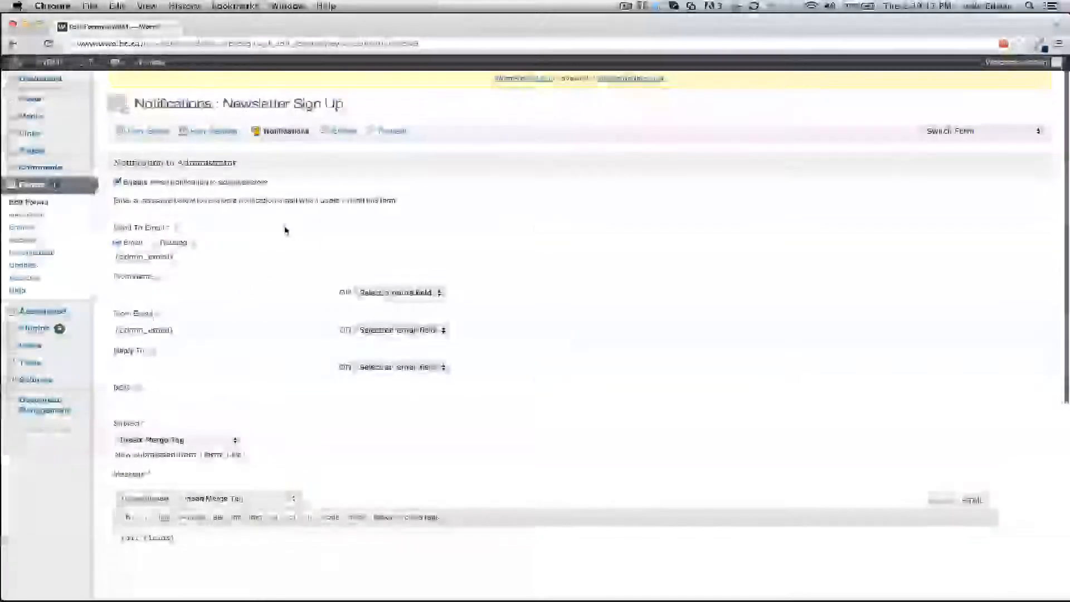
{"action": "scroll", "coordinate": [284, 229], "scroll_direction": "down", "scroll_amount": 1}
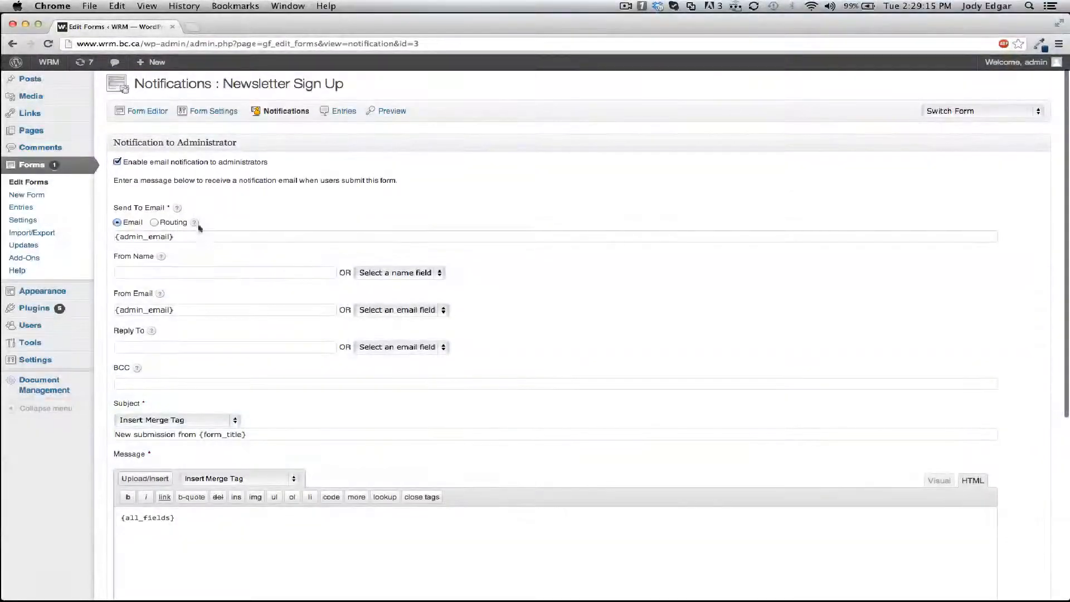
{"action": "left_click_drag", "start_coordinate": [190, 239], "coordinate": [83, 240]}
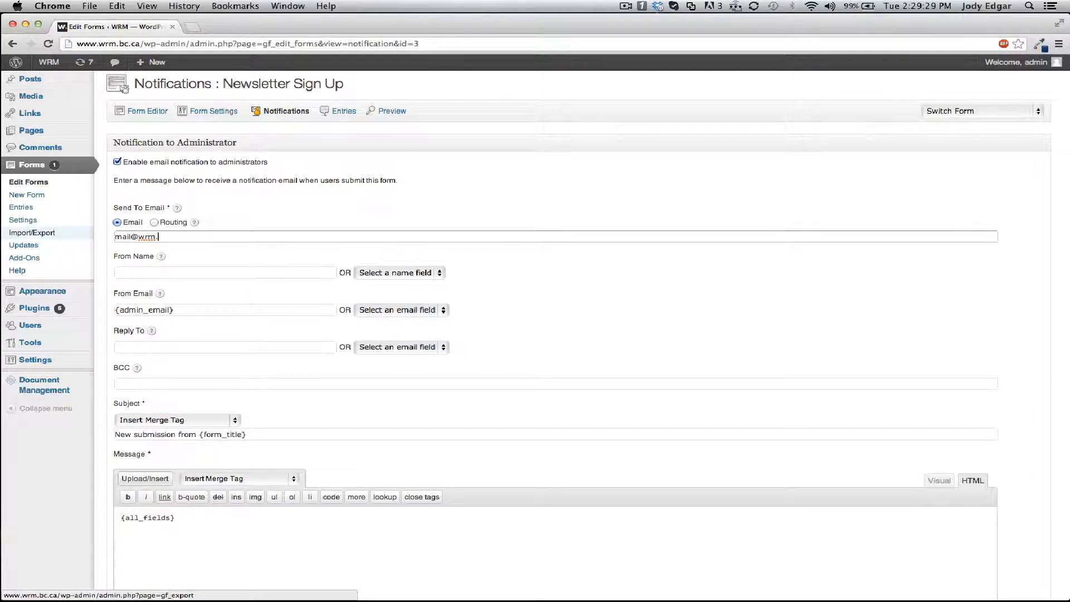
{"action": "key", "text": "BackSpace"}
{"action": "key", "text": "BackSpace"}
{"action": "key", "text": "BackSpace"}
{"action": "key", "text": "BackSpace"}
{"action": "key", "text": "BackSpace"}
{"action": "type", "text": "gen"}
{"action": "key", "text": "Tab"}
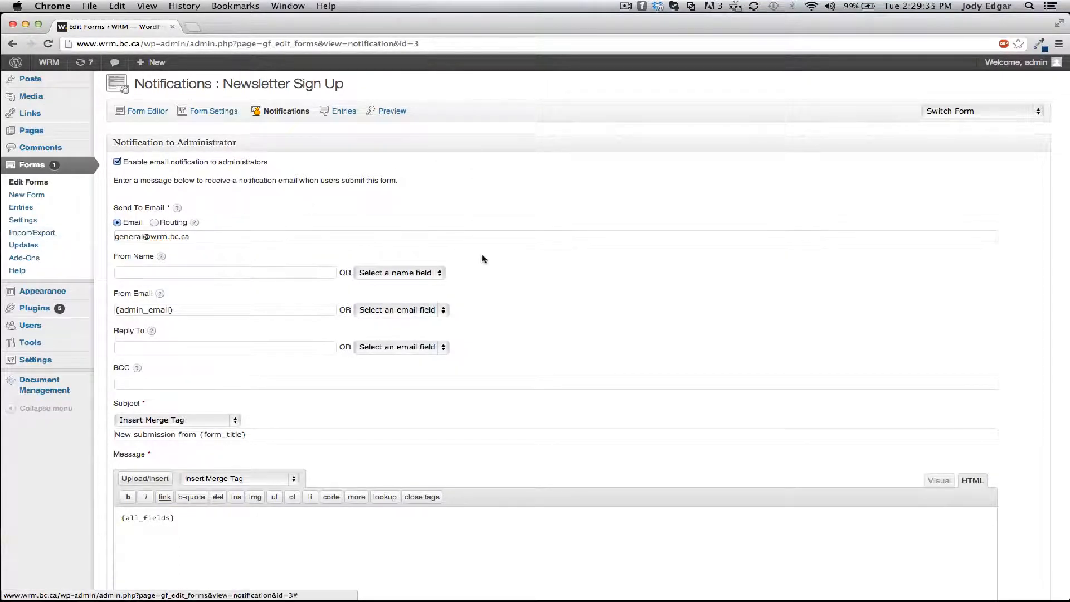
{"action": "scroll", "coordinate": [570, 310], "scroll_direction": "down", "scroll_amount": 10}
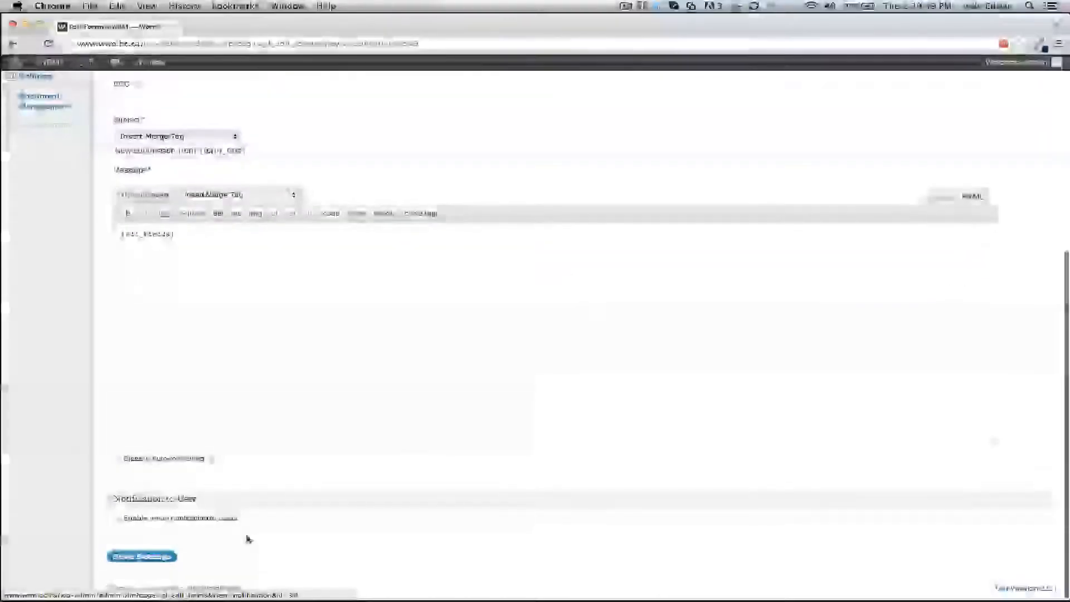
{"action": "left_click", "coordinate": [162, 558]}
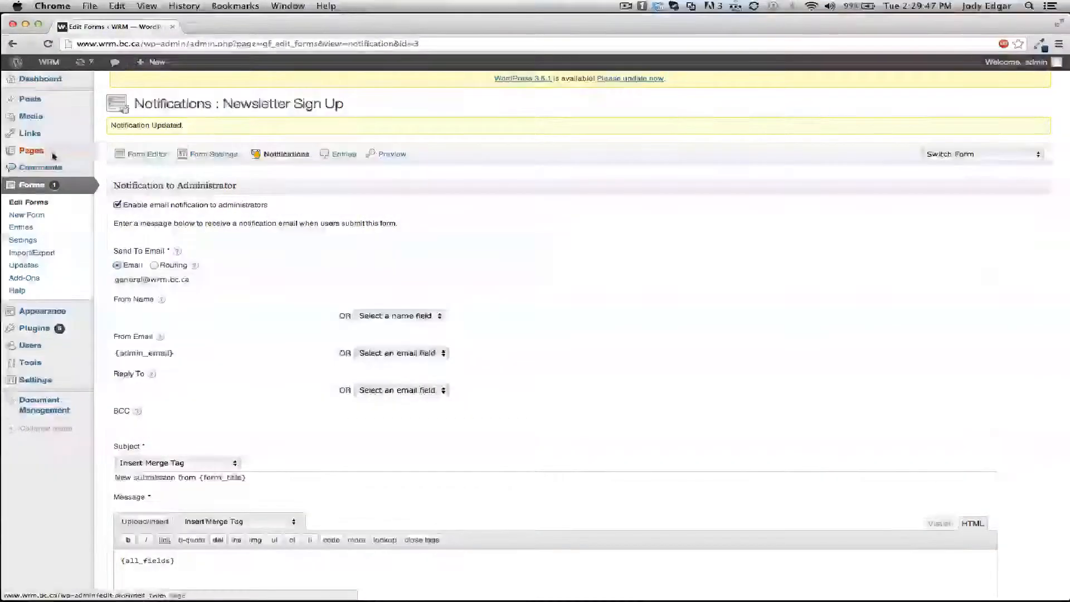
Open the about page for editing and start a new line after its last paragraph.
{"action": "mouse_move", "coordinate": [53, 155]}
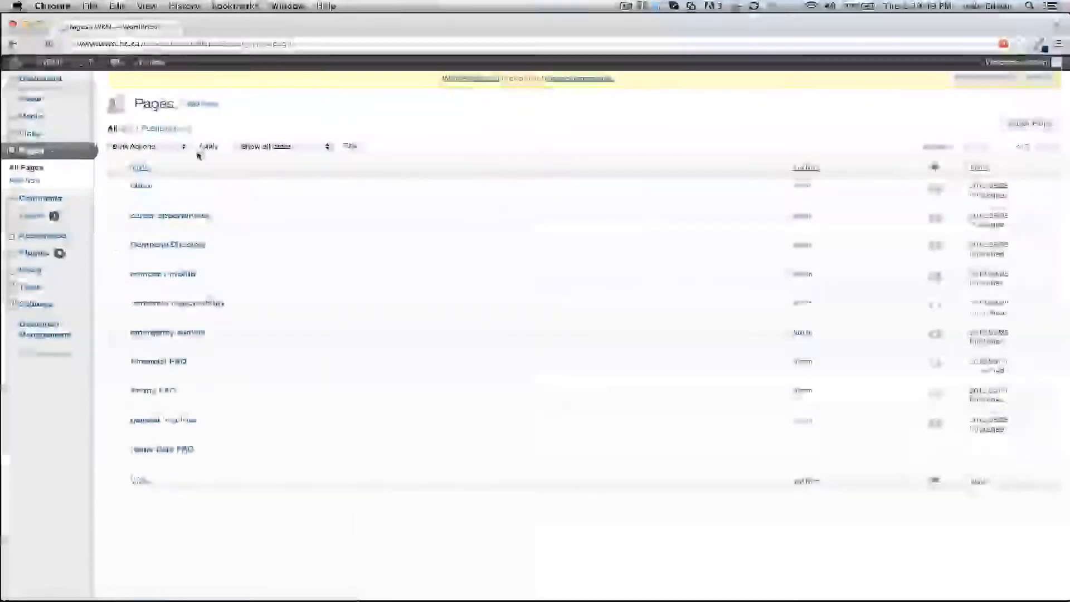
{"action": "scroll", "coordinate": [490, 135], "scroll_direction": "down", "scroll_amount": 1}
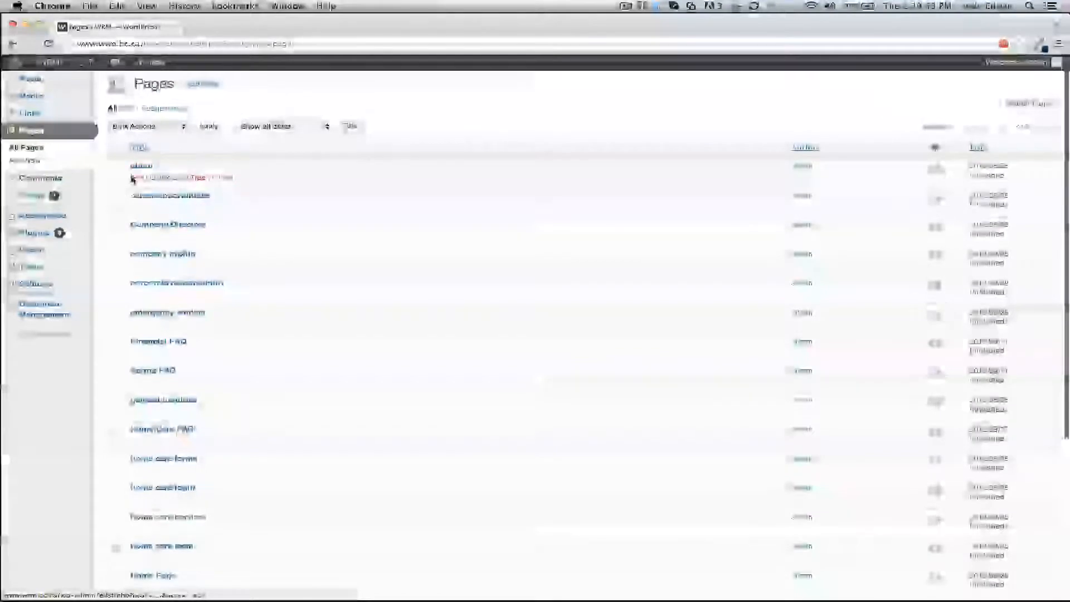
{"action": "left_click", "coordinate": [134, 178]}
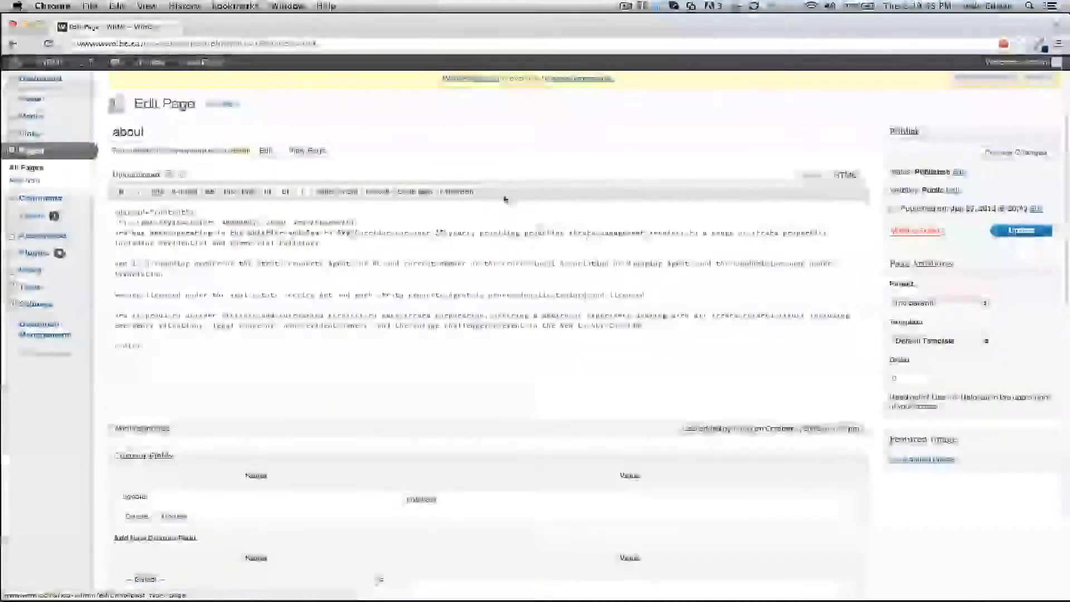
{"action": "scroll", "coordinate": [604, 167], "scroll_direction": "down", "scroll_amount": 3}
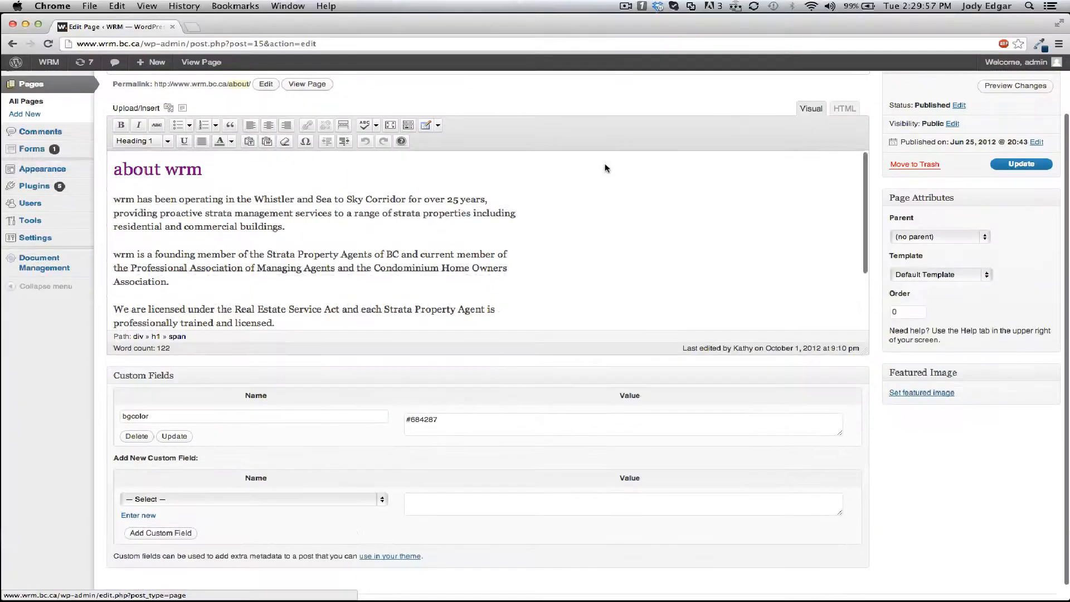
{"action": "scroll", "coordinate": [332, 289], "scroll_direction": "down", "scroll_amount": 5}
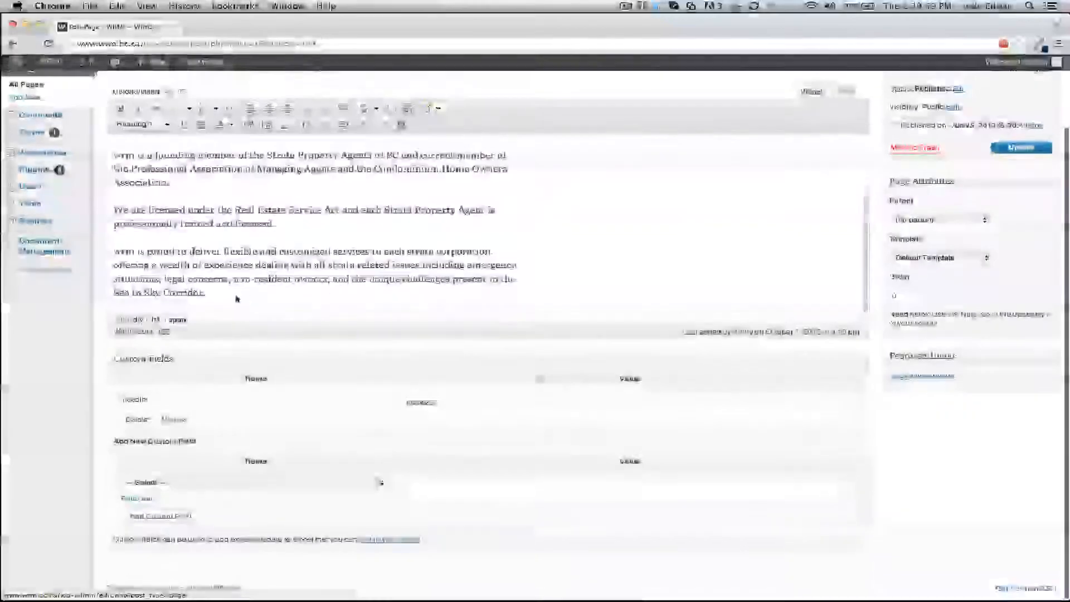
{"action": "left_click", "coordinate": [234, 298]}
{"action": "key", "text": "Return"}
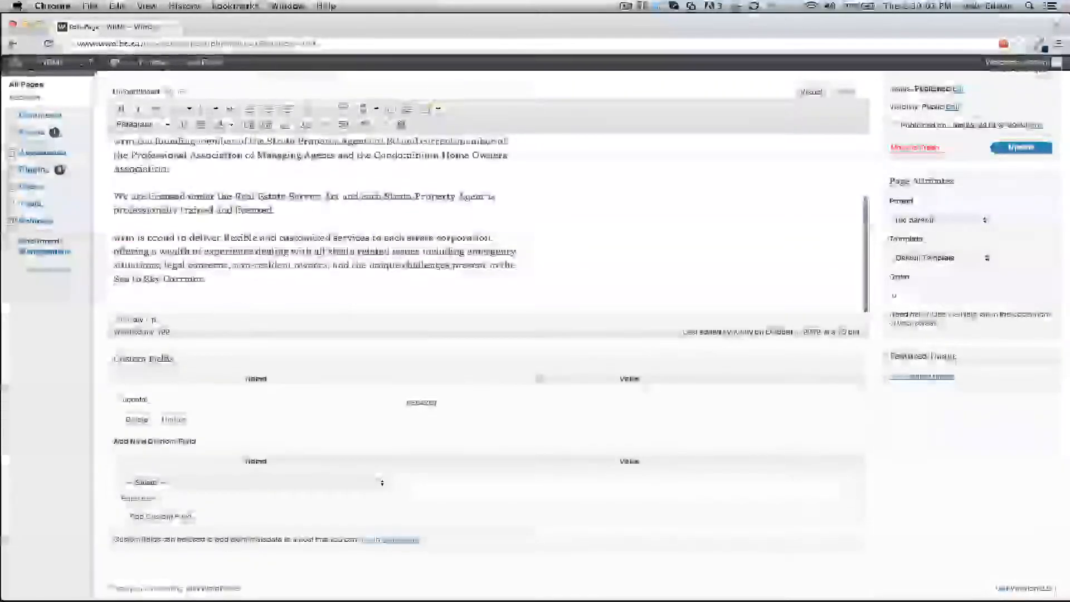
Insert the Newsletter Sign Up form into the about page with its title and description displayed.
{"action": "scroll", "coordinate": [280, 241], "scroll_direction": "up", "scroll_amount": 6}
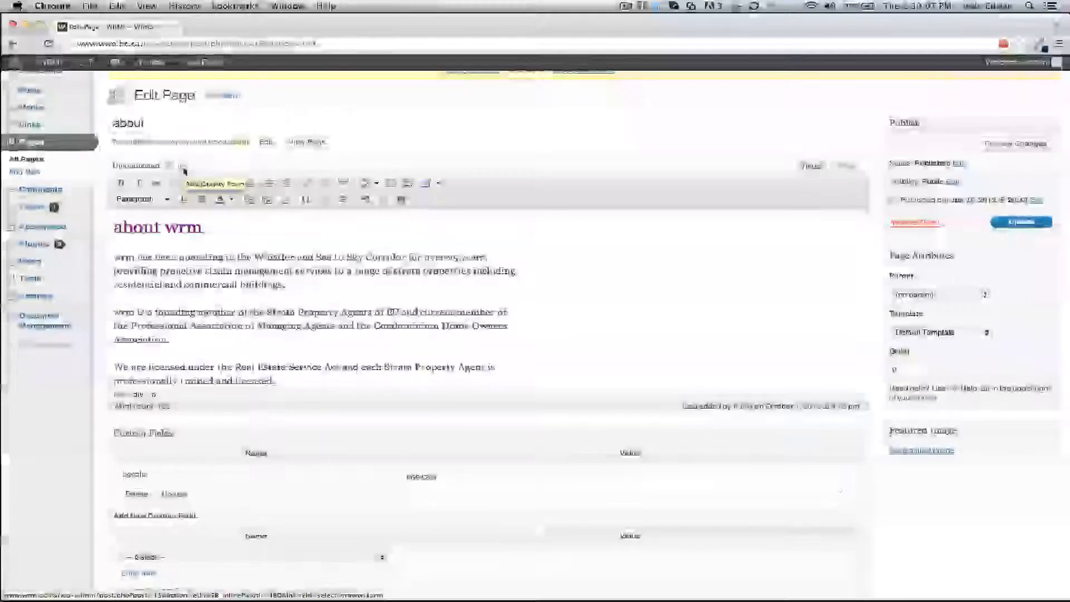
{"action": "left_click", "coordinate": [183, 167]}
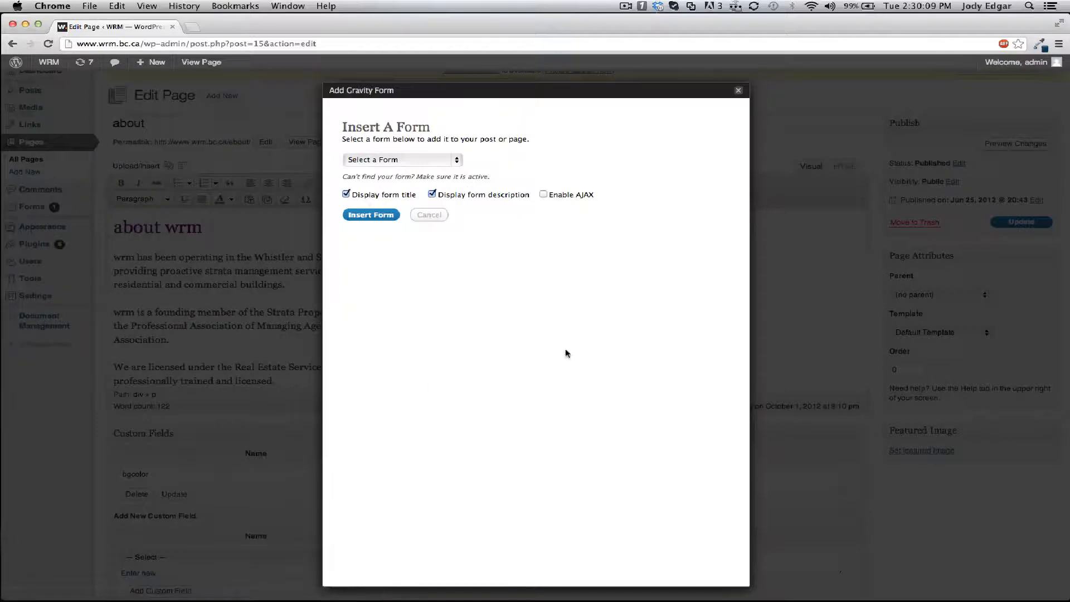
{"action": "left_click", "coordinate": [459, 160]}
{"action": "left_click", "coordinate": [435, 169]}
{"action": "left_click", "coordinate": [371, 215]}
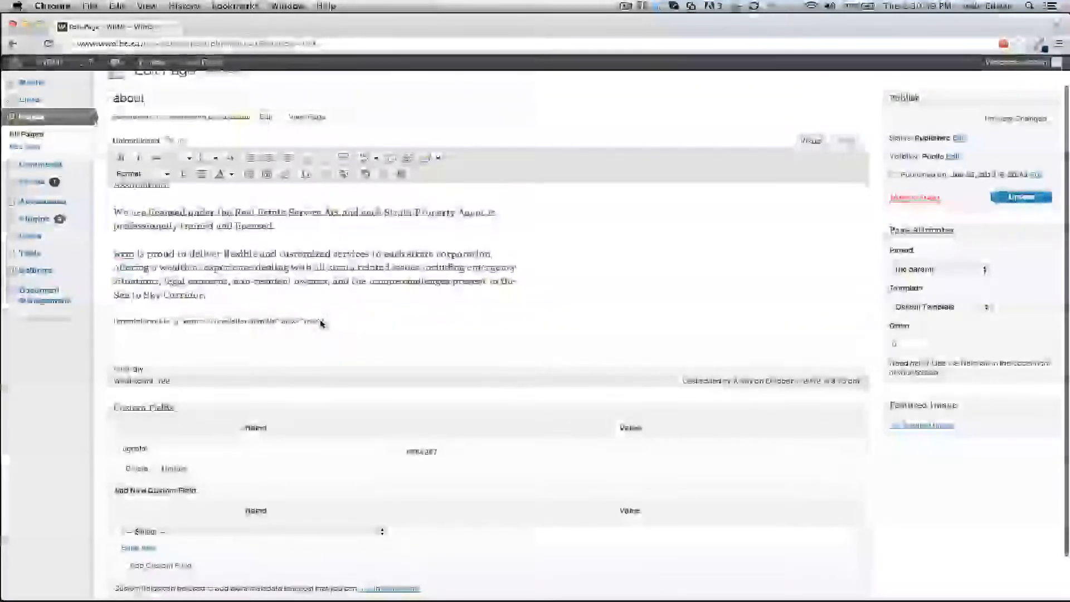
Update the about page and view it on the live site.
{"action": "left_click", "coordinate": [1032, 198]}
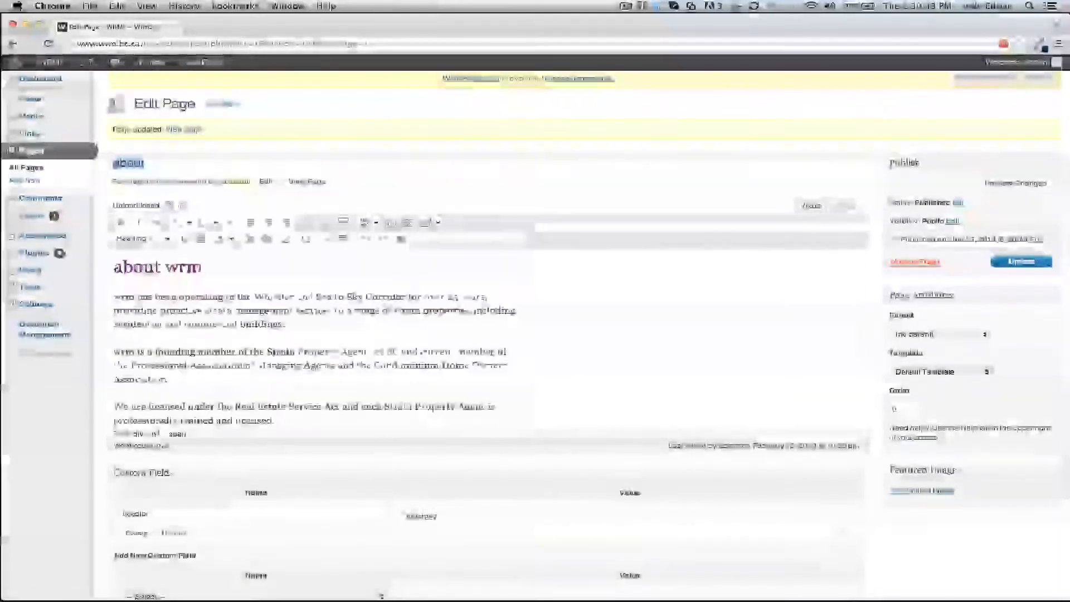
{"action": "left_click", "coordinate": [200, 62]}
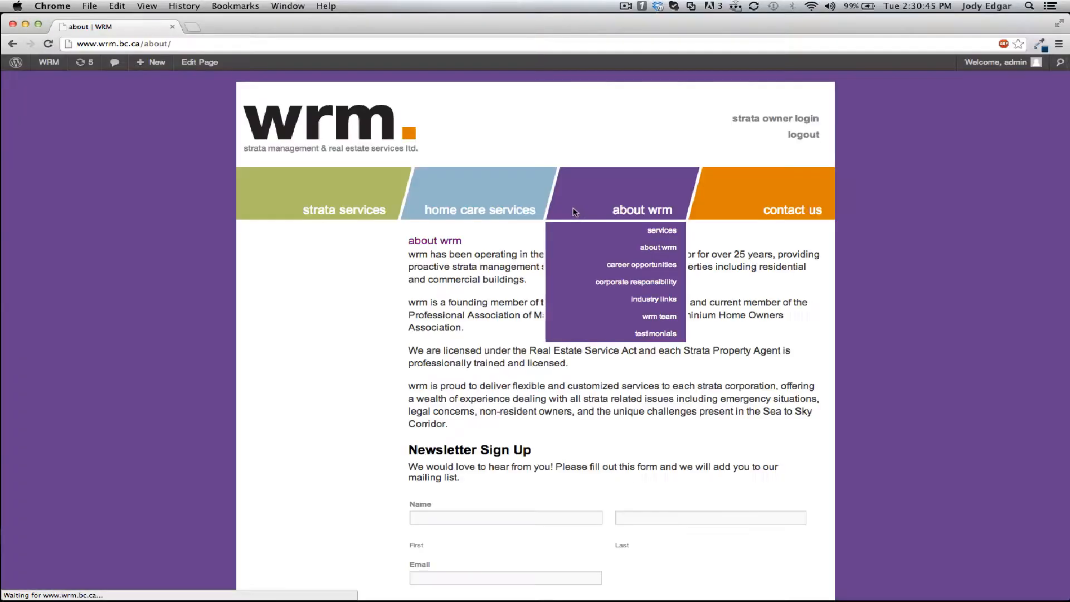
Inspect the embedded Newsletter Sign Up form on the live about page and return to editing the page.
{"action": "scroll", "coordinate": [791, 372], "scroll_direction": "down", "scroll_amount": 3}
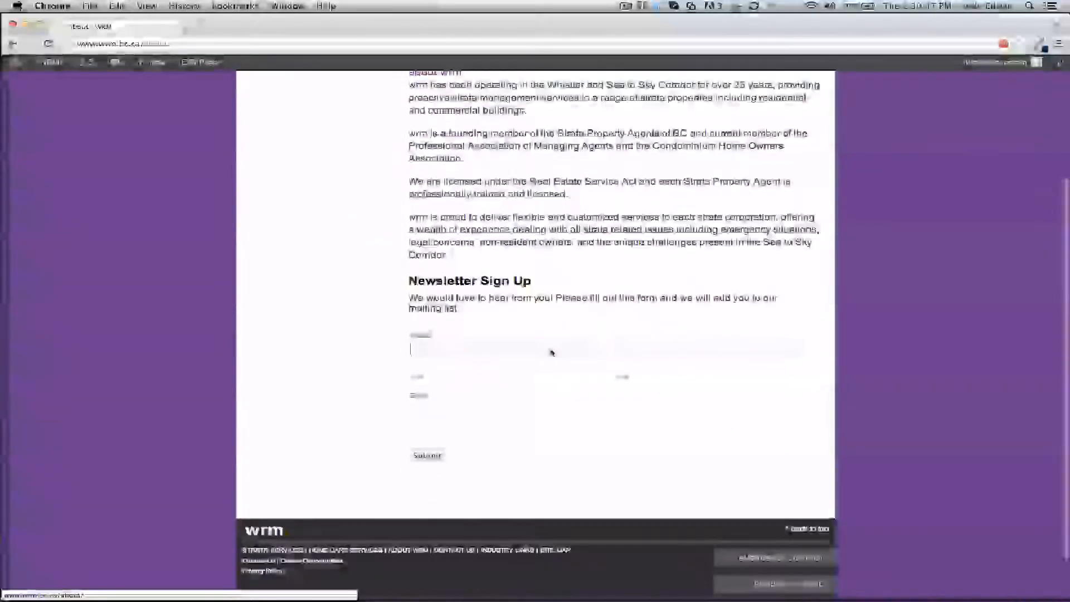
{"action": "left_click", "coordinate": [661, 354]}
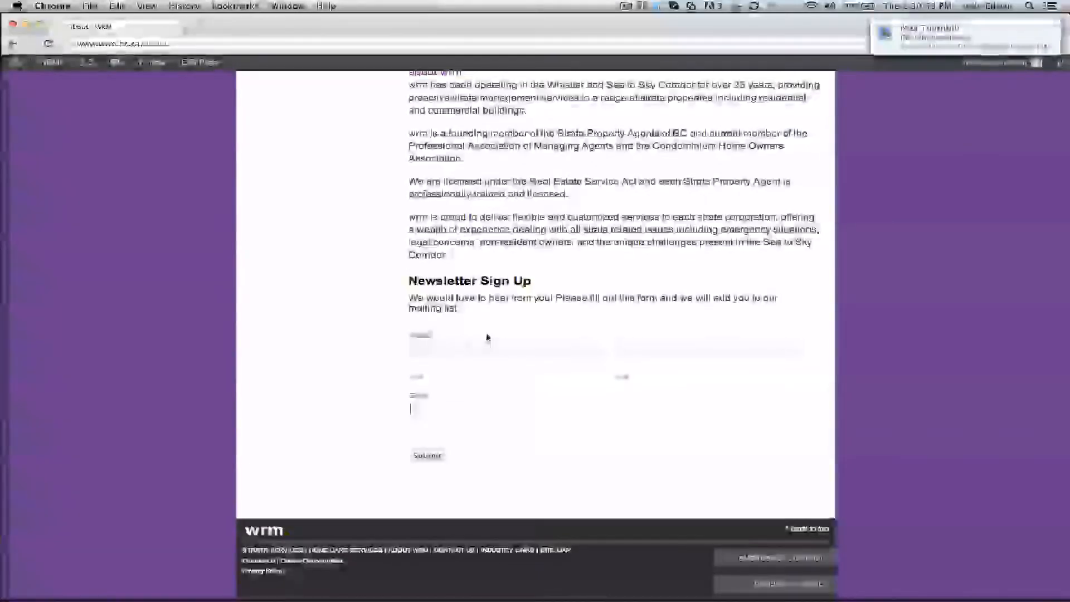
{"action": "scroll", "coordinate": [486, 338], "scroll_direction": "up", "scroll_amount": 3}
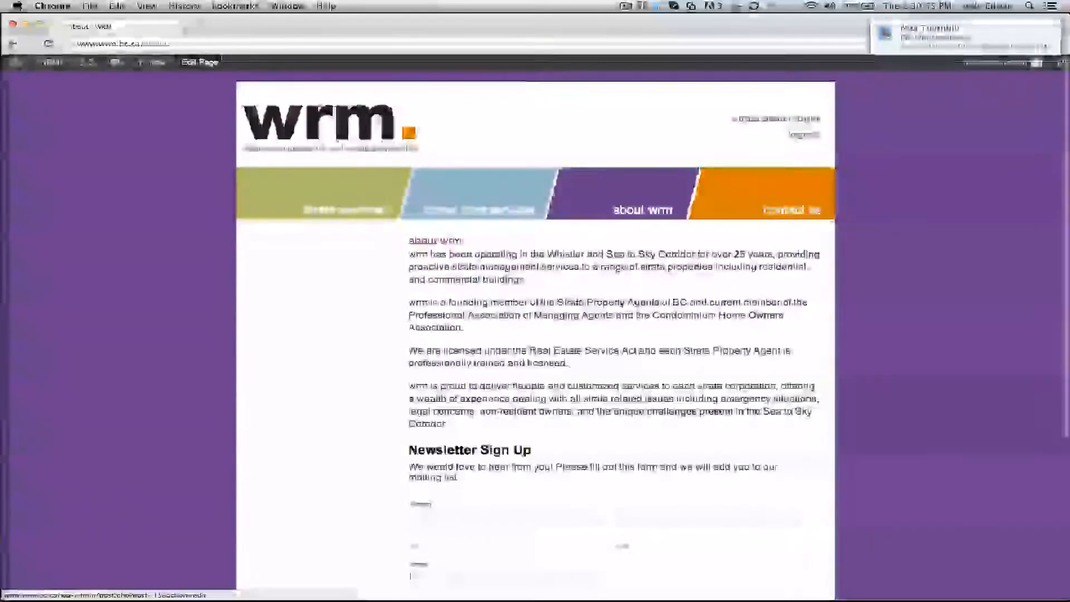
{"action": "left_click", "coordinate": [199, 62]}
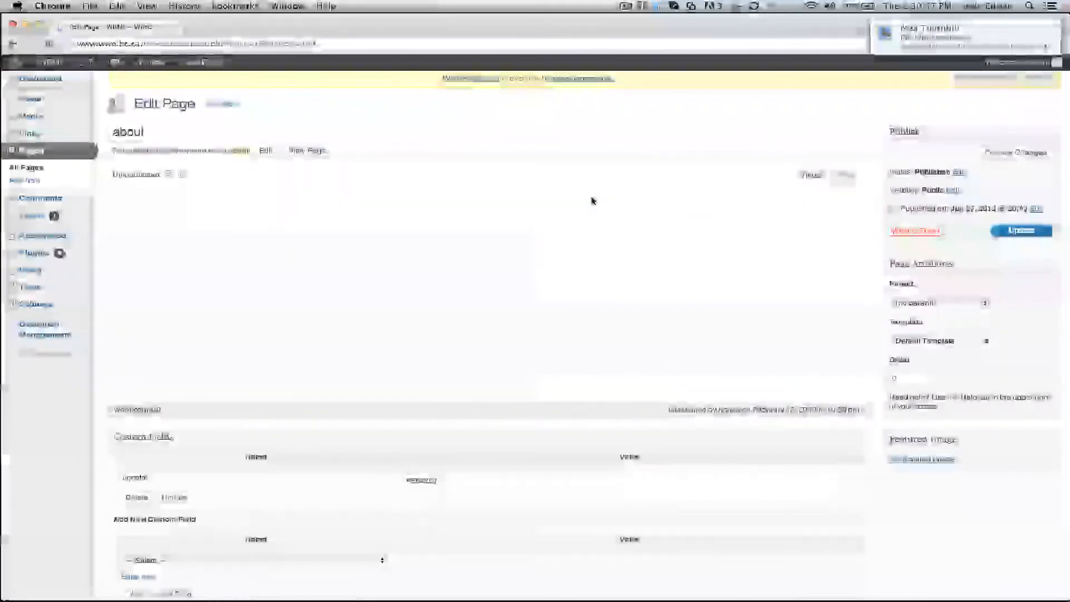
Select the inserted form shortcode at the end of the about page content.
{"action": "scroll", "coordinate": [428, 278], "scroll_direction": "down", "scroll_amount": 5}
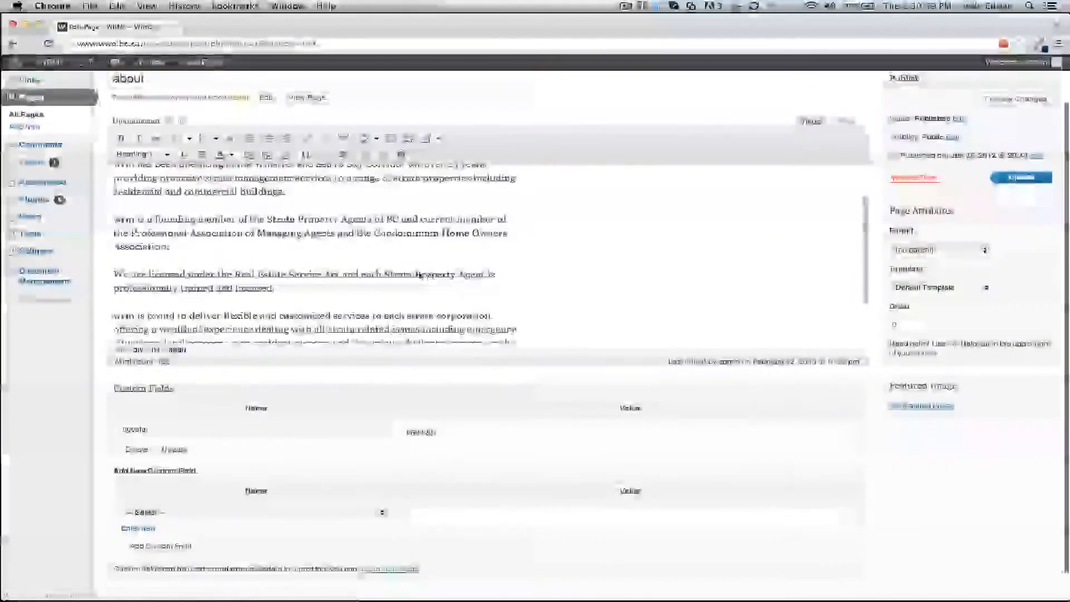
{"action": "left_click_drag", "start_coordinate": [395, 292], "coordinate": [98, 291]}
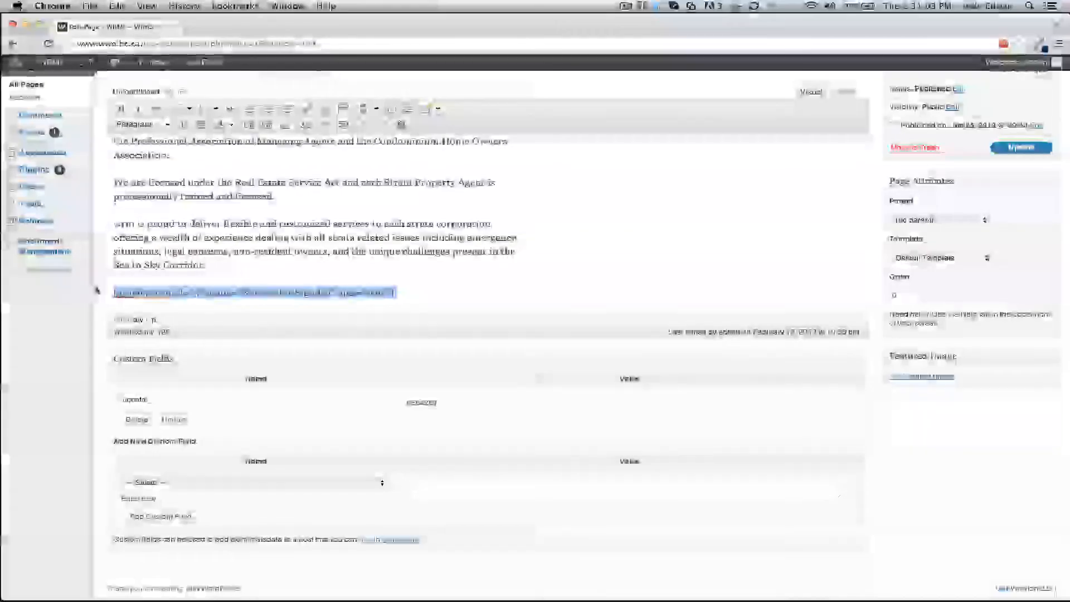